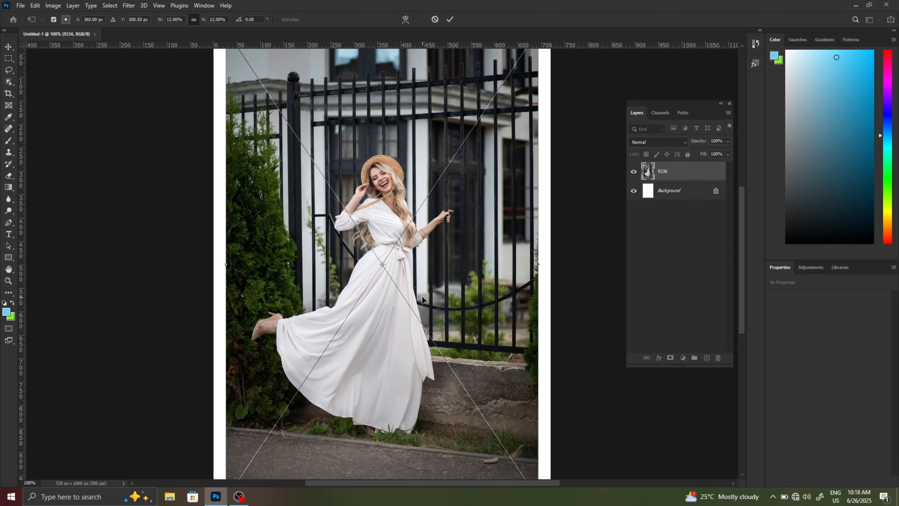
- Scale the placed 9336 photo to about 12.96% so it fills the canvas width, and commit the transform
scroll(427, 288, "up", 3)
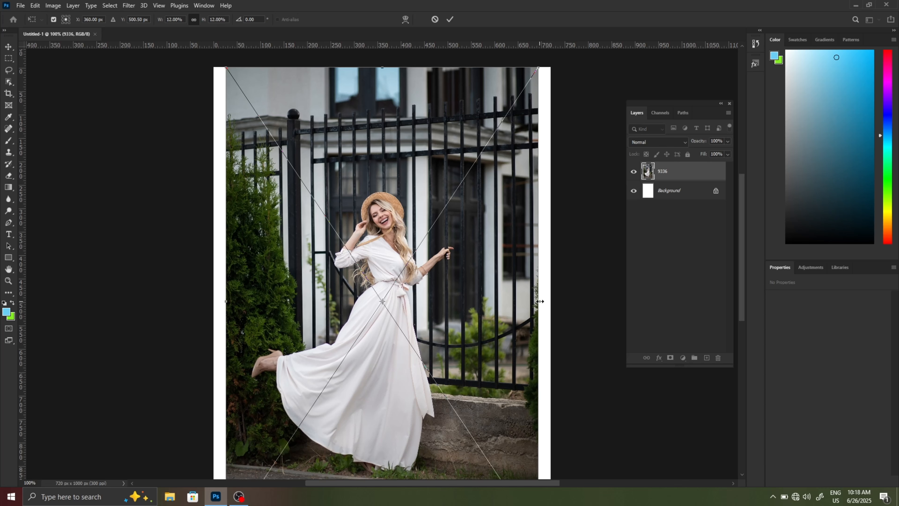
left_click_drag(540, 302, 552, 303)
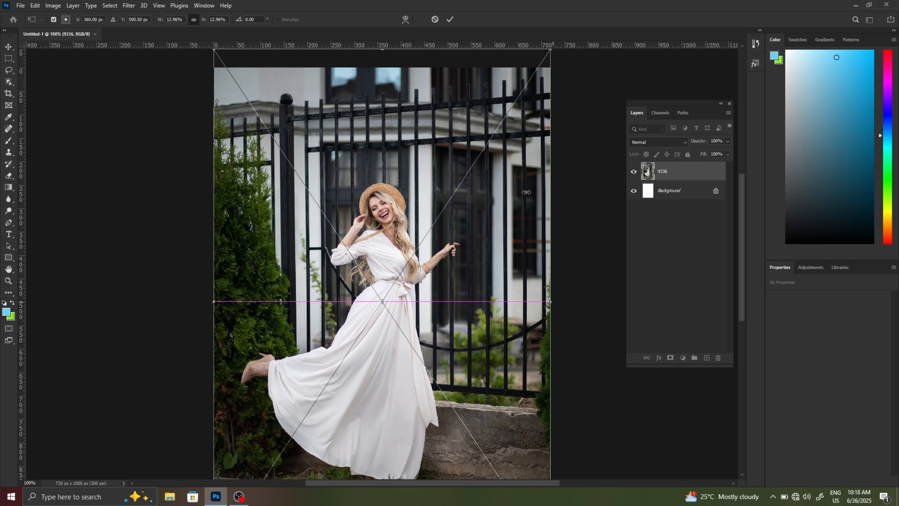
left_click(451, 19)
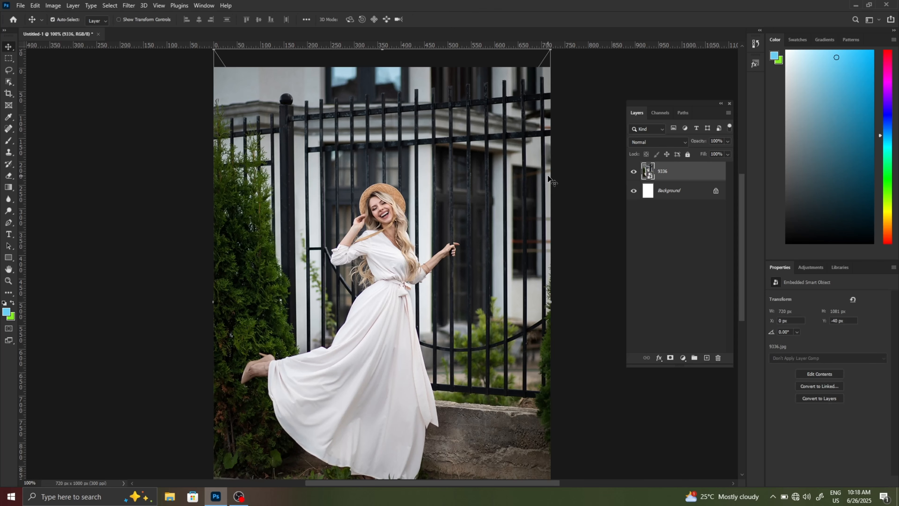
- Select the woman with automatic subject selection and copy her to a new layer
scroll(549, 180, "down", 1)
scroll(549, 181, "down", 2)
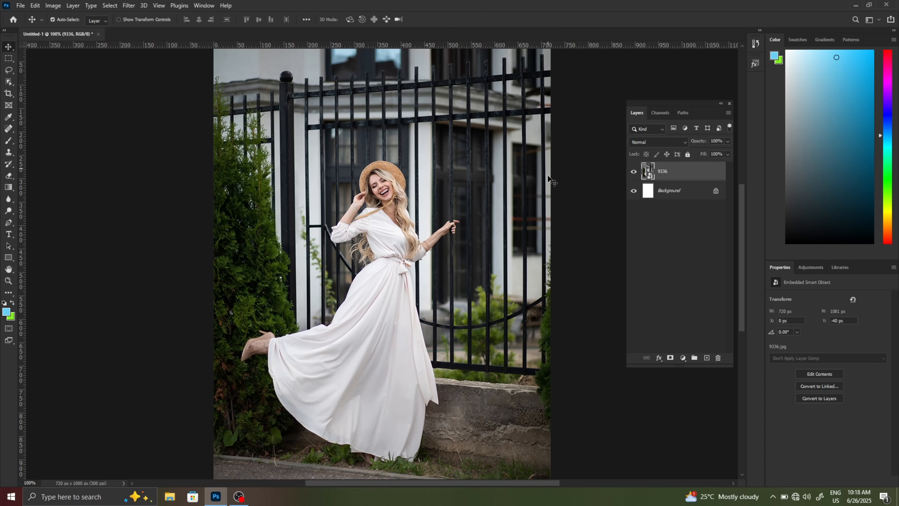
scroll(549, 181, "down", 1)
scroll(547, 179, "up", 2)
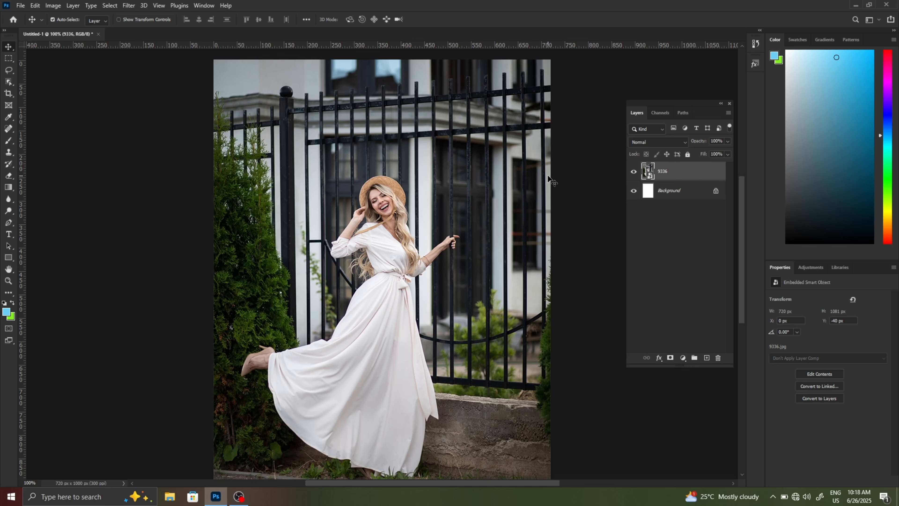
scroll(548, 180, "down", 2)
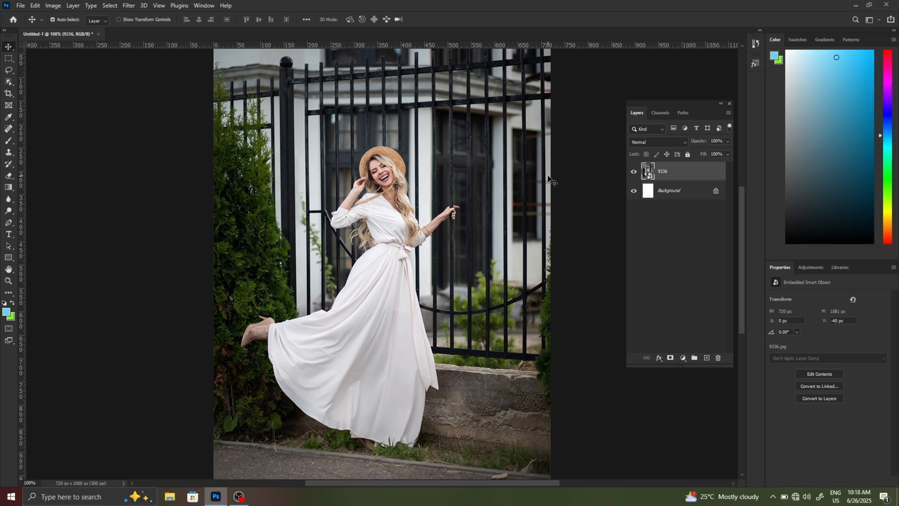
left_click(110, 6)
left_click(140, 118)
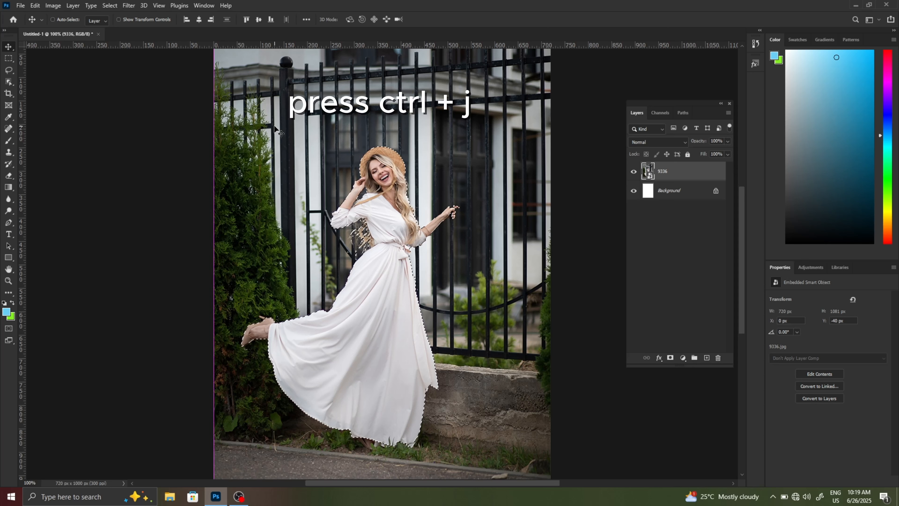
key("ctrl+j")
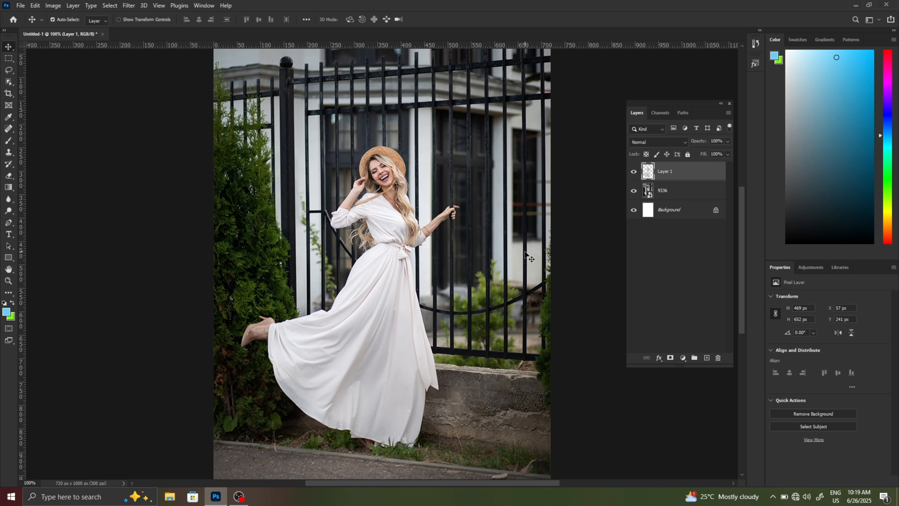
- Draw a horizontal rectangle shape about 548 by 132 px across the woman's head
scroll(528, 254, "up", 3)
scroll(527, 255, "up", 3)
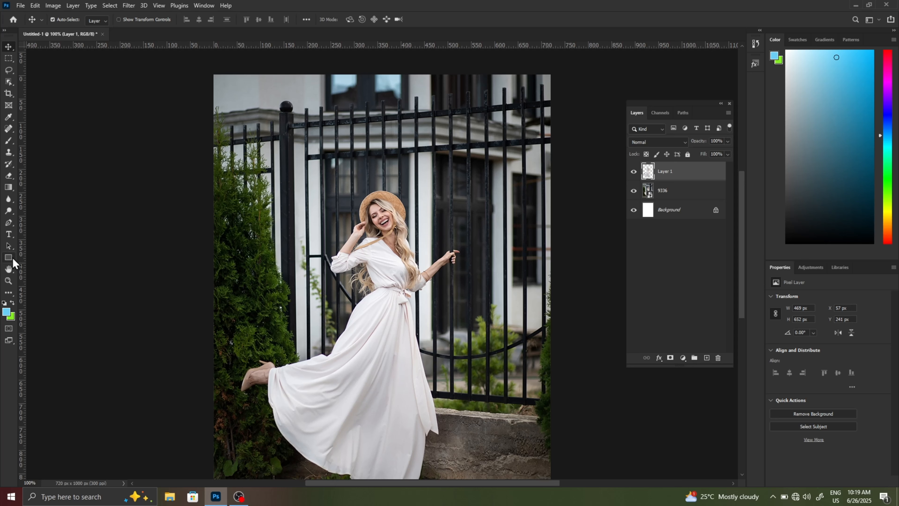
key("u")
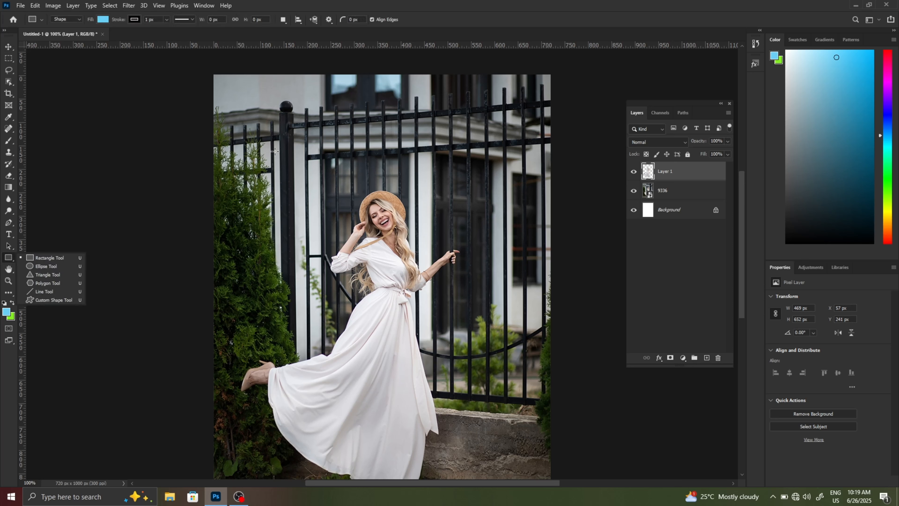
left_click(42, 261)
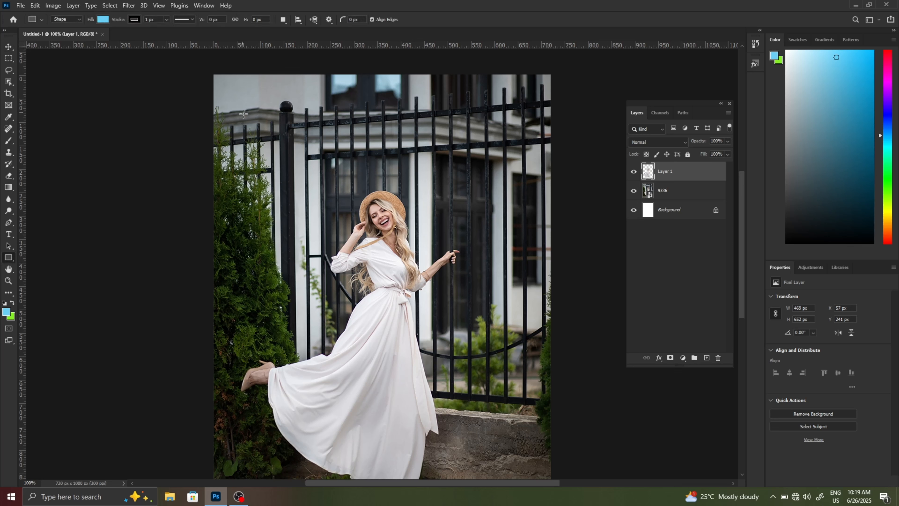
left_click_drag(244, 156, 500, 218)
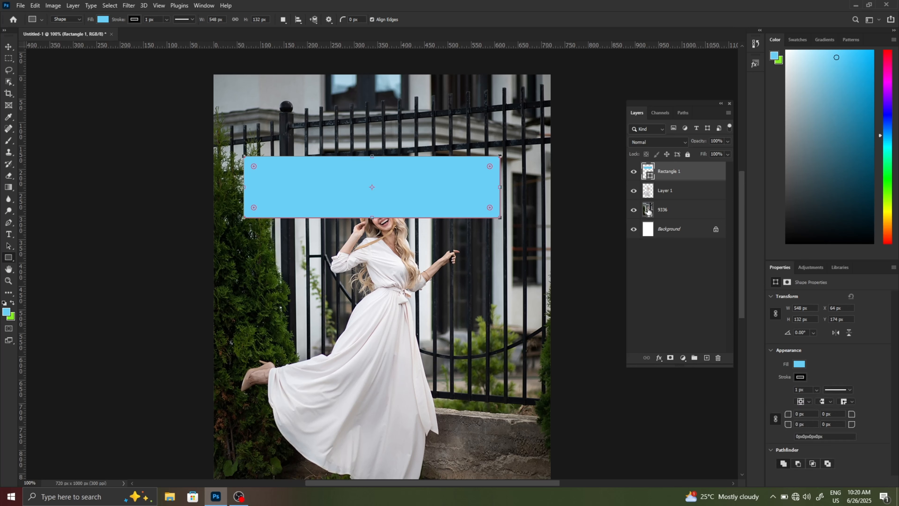
- Change the rectangle's fill to white and its stroke width to 4.68 px
left_click_drag(860, 265, 859, 158)
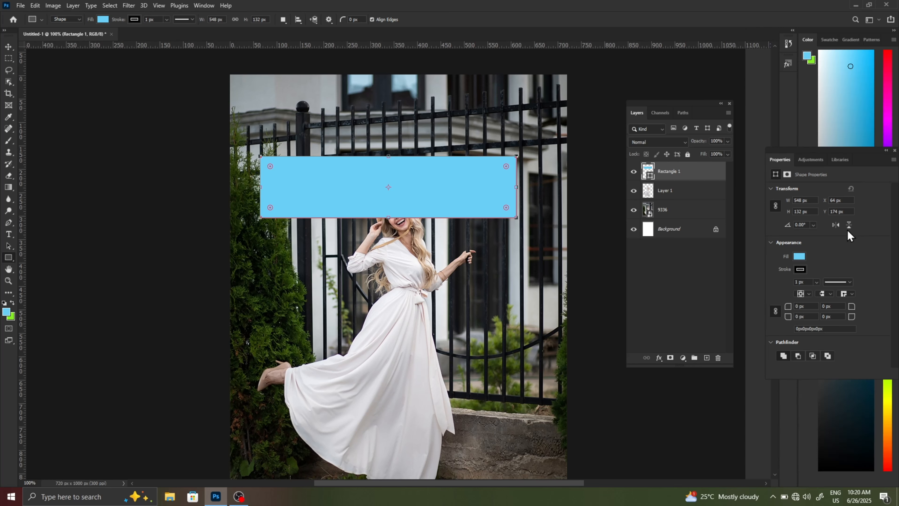
left_click(801, 258)
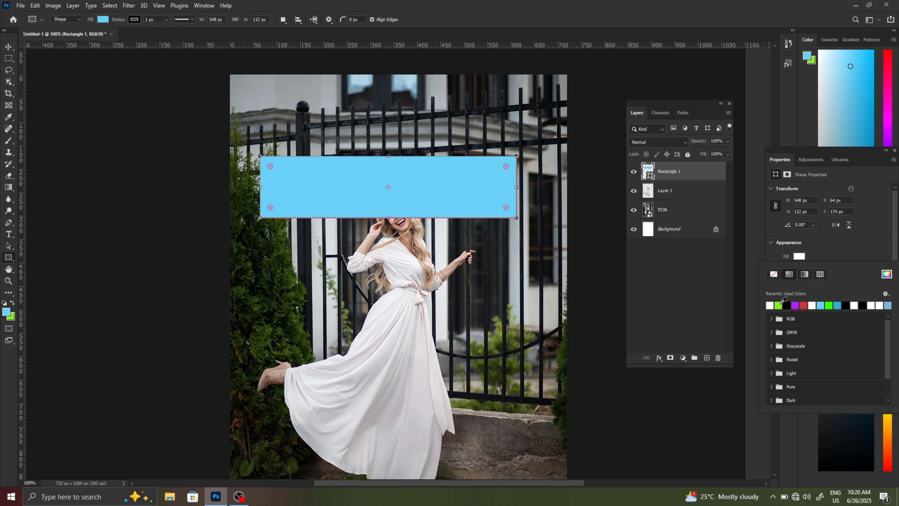
left_click(778, 305)
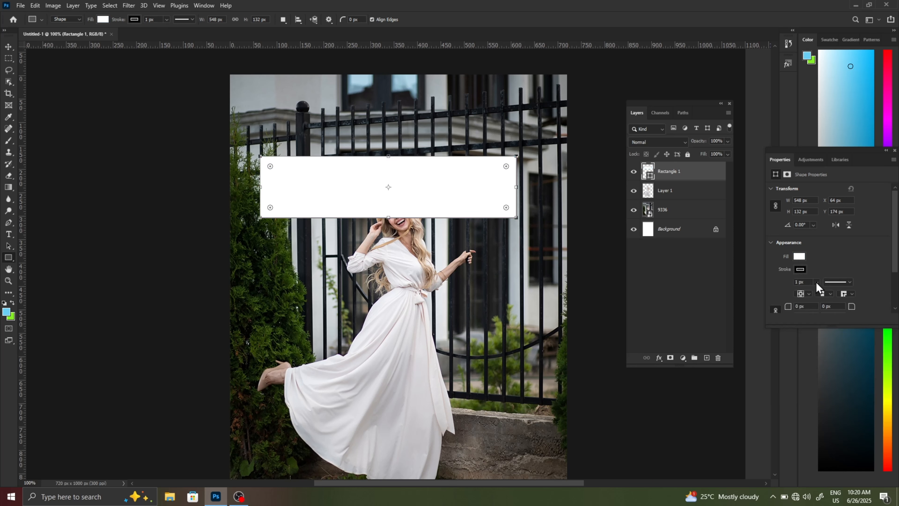
left_click(816, 281)
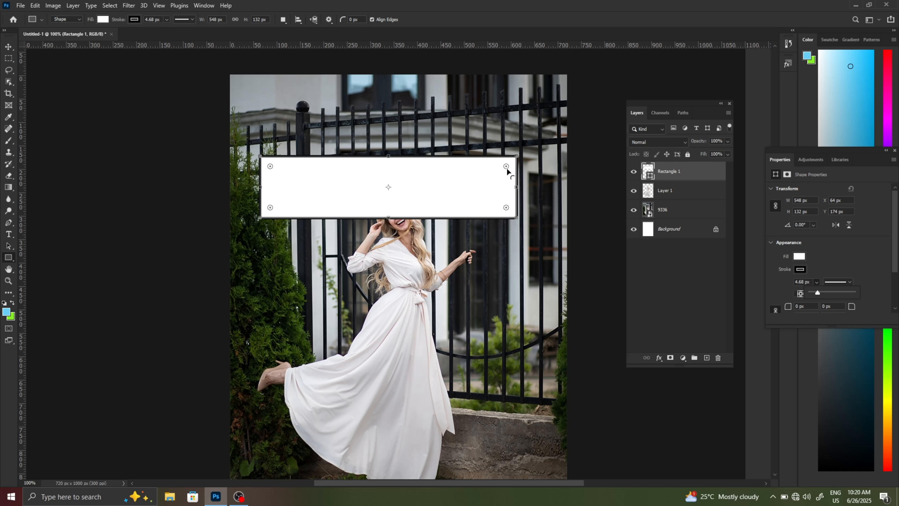
- Round the rectangle's corners to a radius of about 48 px, leaving no selection active
left_click_drag(506, 168, 494, 172)
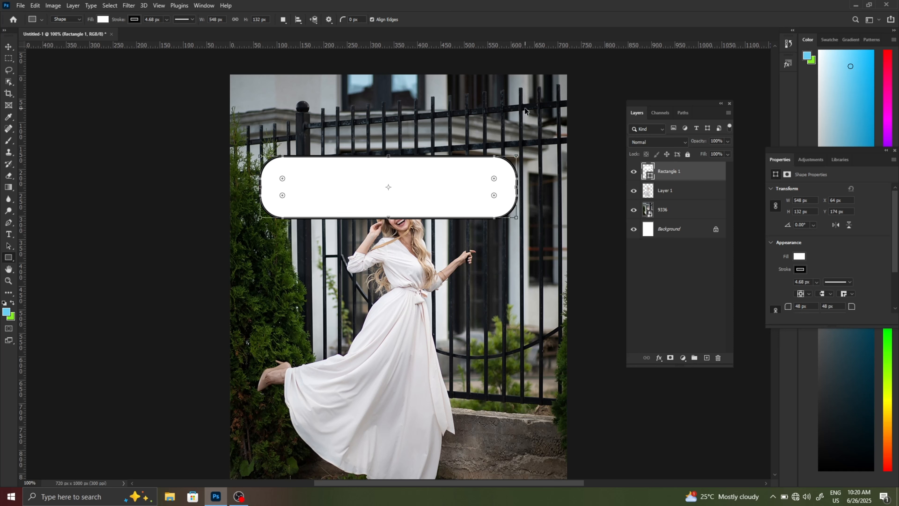
key("ctrl+Return")
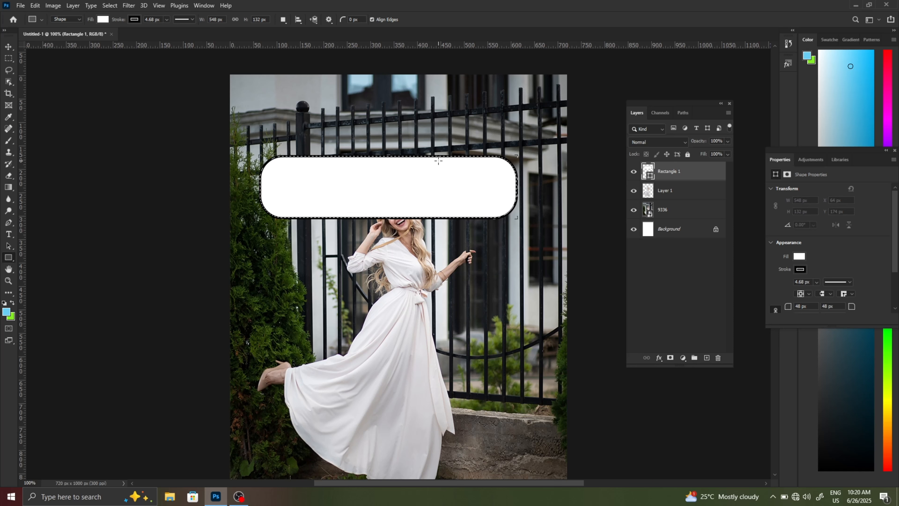
key("ctrl+d")
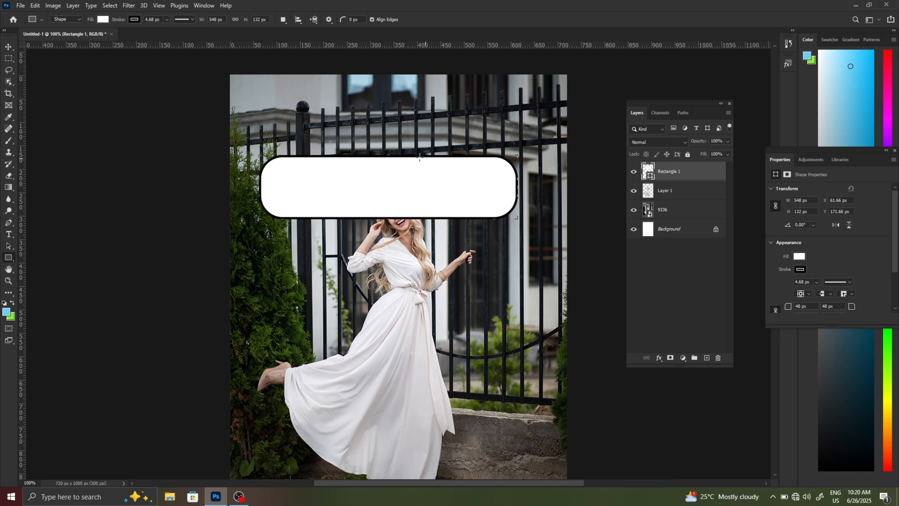
- Rotate the rounded rectangle to about -18.46° and move it up above the woman's hat
left_click(8, 46)
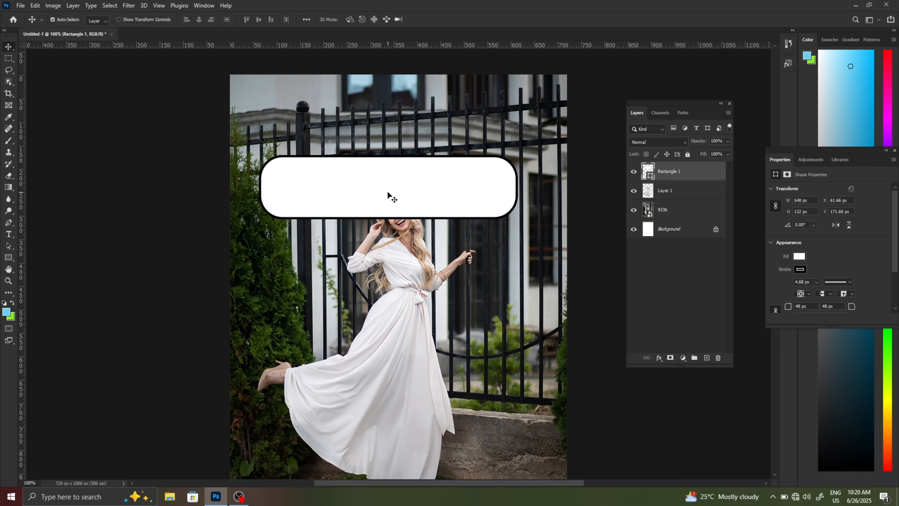
key("ctrl")
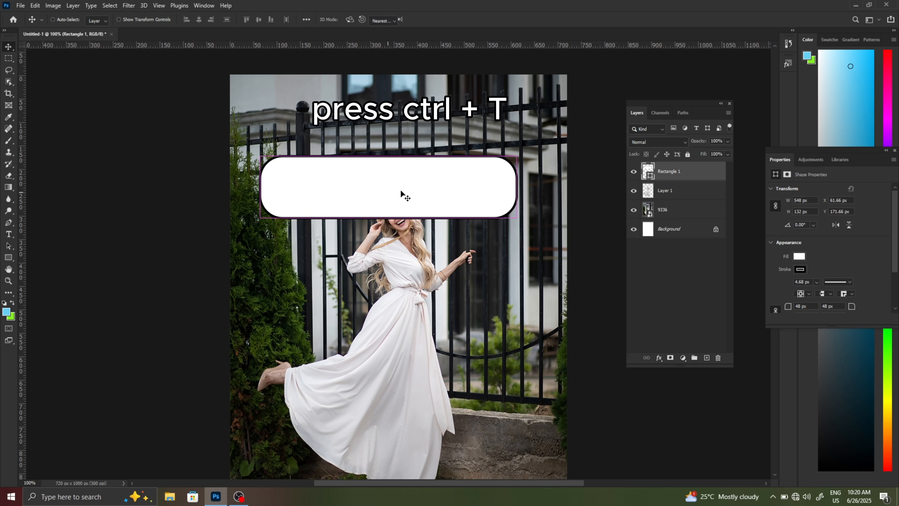
key("ctrl+t")
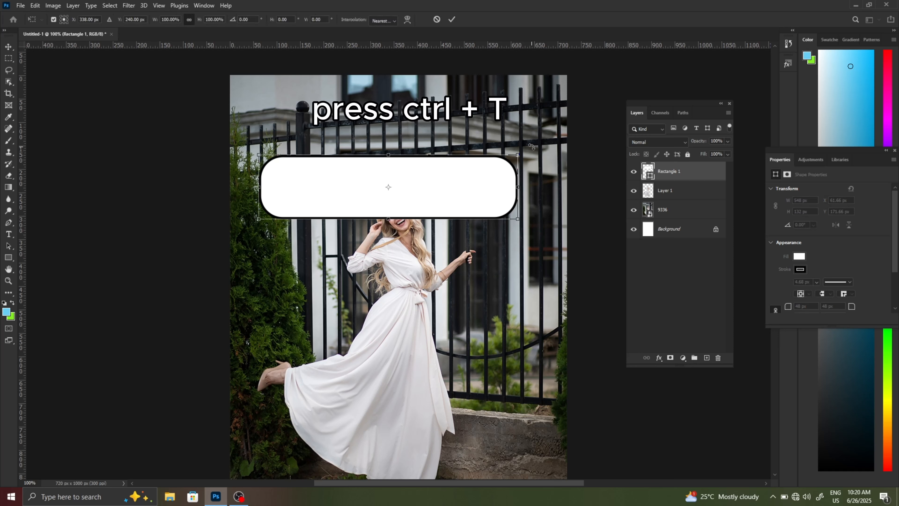
left_click_drag(534, 145, 516, 100)
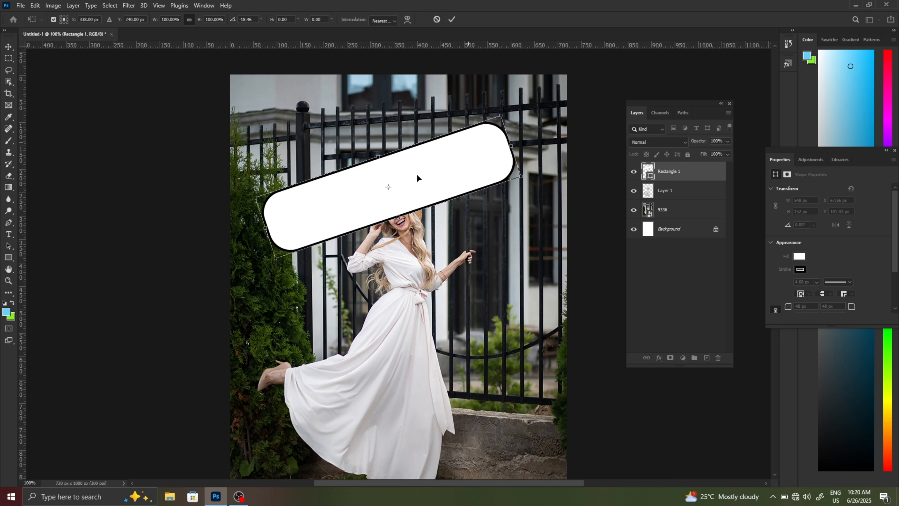
left_click_drag(412, 165, 394, 132)
left_click_drag(414, 95, 421, 123)
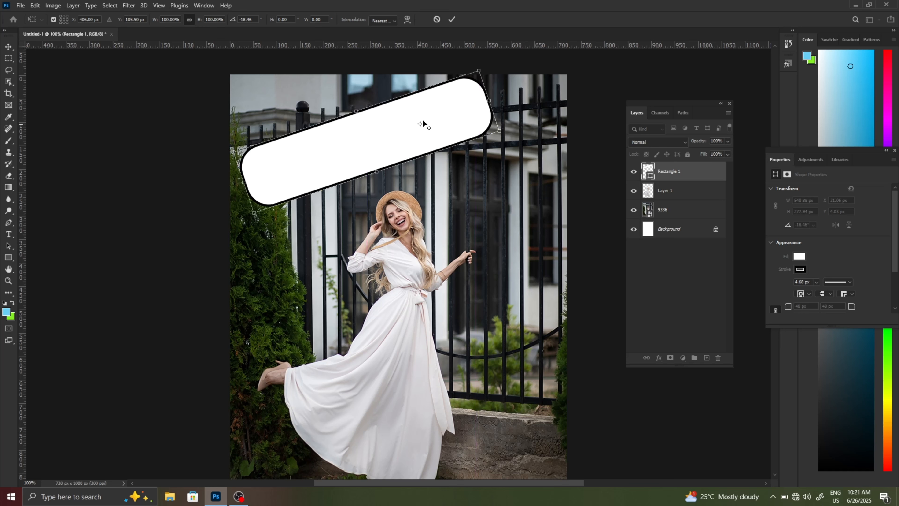
left_click(452, 21)
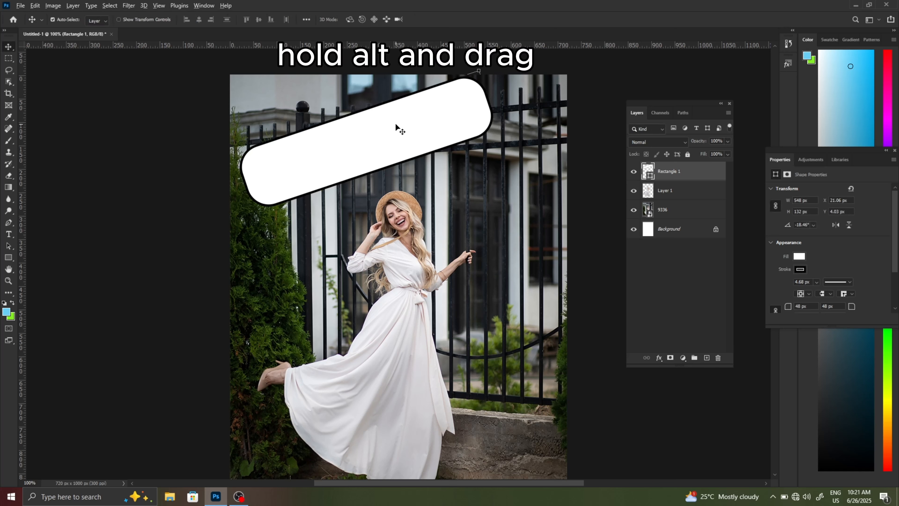
- Duplicate the tilted rectangle twice down the canvas and move Layer 1 above all the rectangle layers
left_click_drag(396, 132, 439, 187)
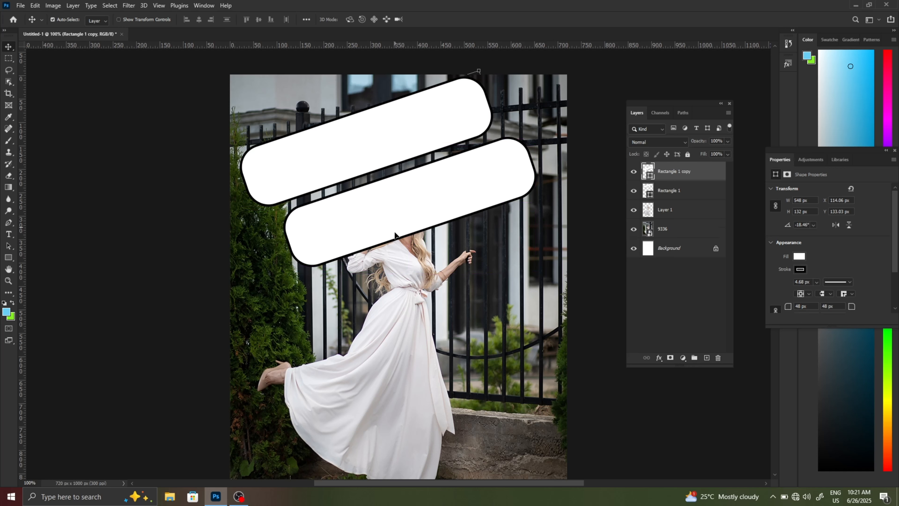
left_click_drag(395, 234, 365, 288)
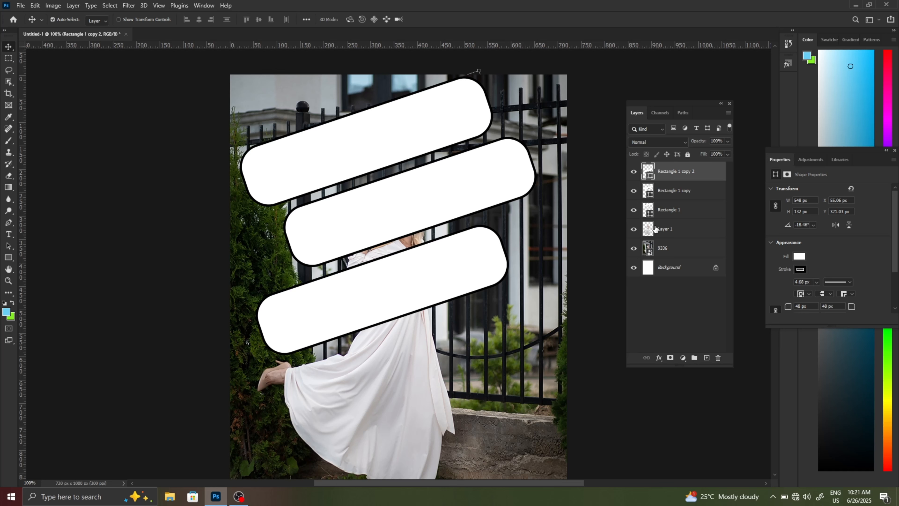
left_click_drag(670, 231, 674, 164)
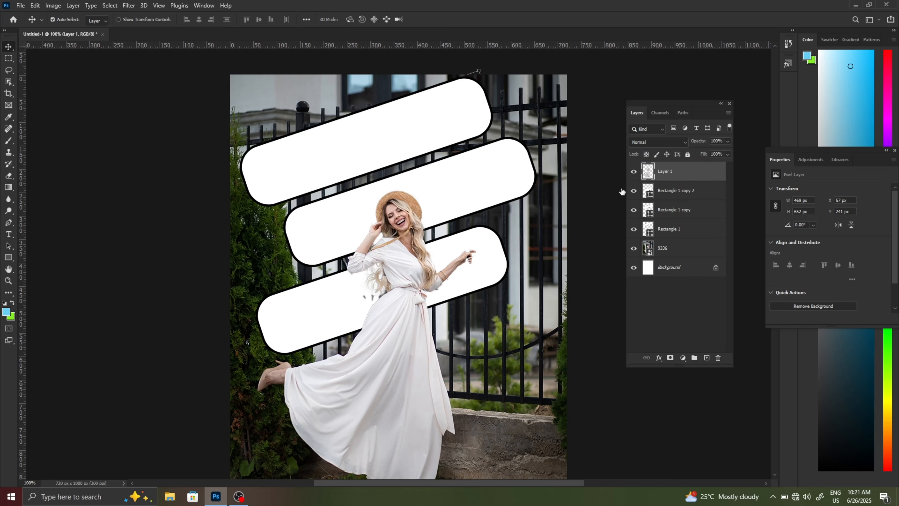
- Place the girl-with-coffee photo from Downloads as a linked image directly above the Rectangle 1 layer
scroll(465, 220, "down", 1)
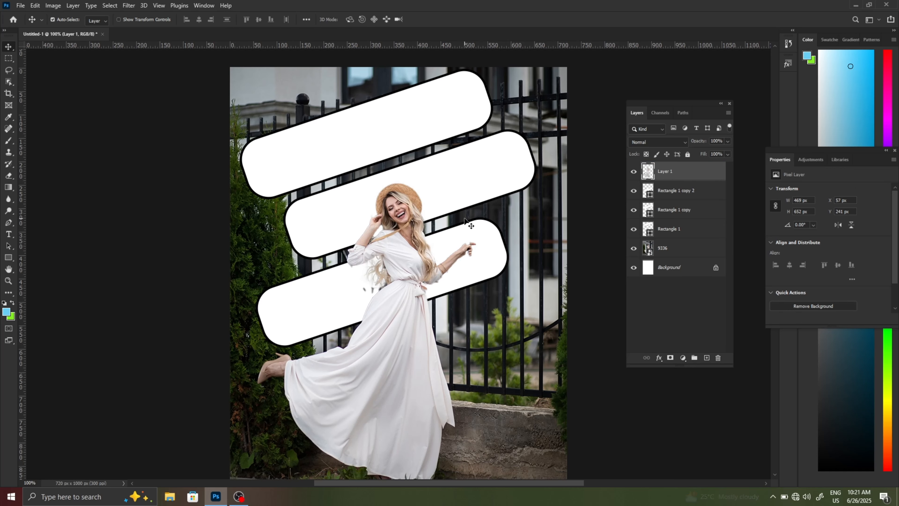
scroll(464, 221, "down", 1)
left_click(682, 231)
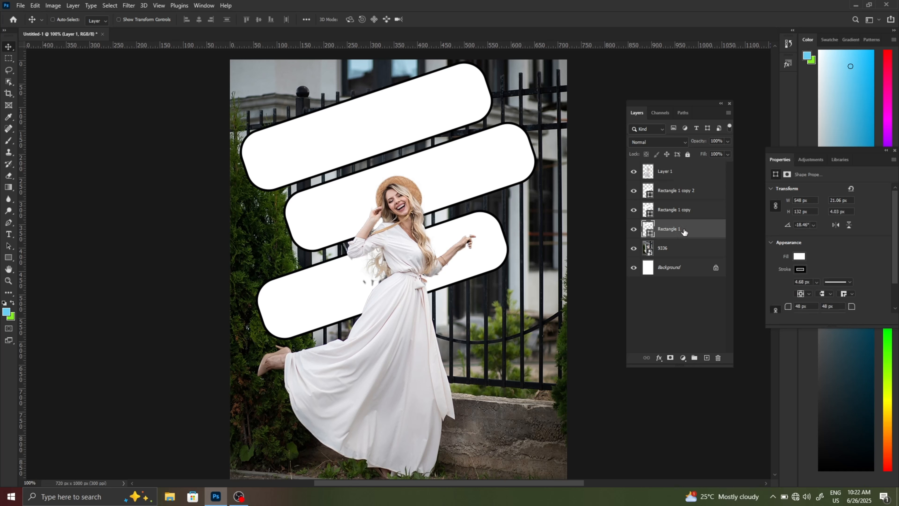
left_click(634, 230)
left_click(633, 230)
left_click(20, 5)
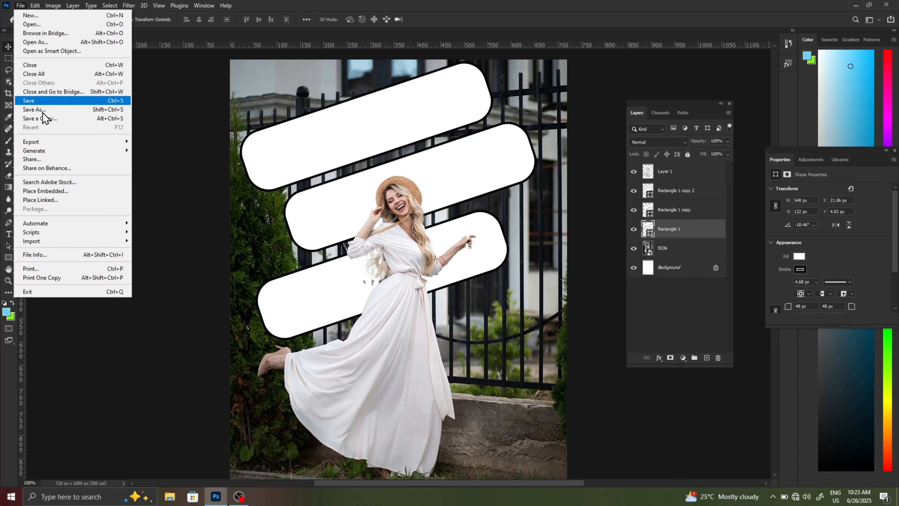
left_click(66, 199)
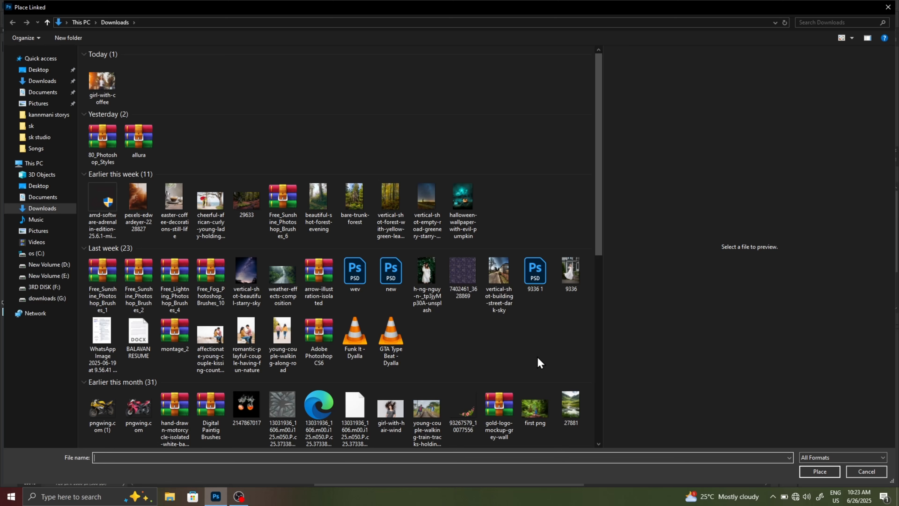
key("Down")
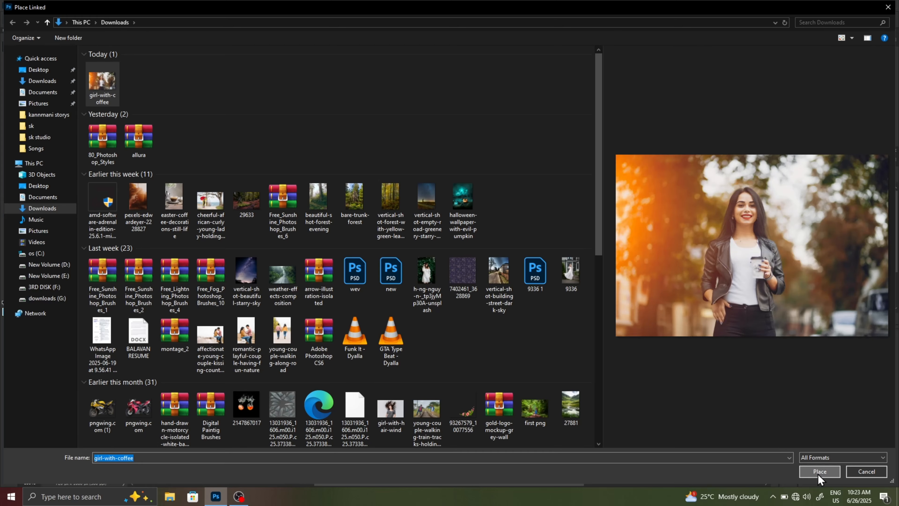
left_click(820, 471)
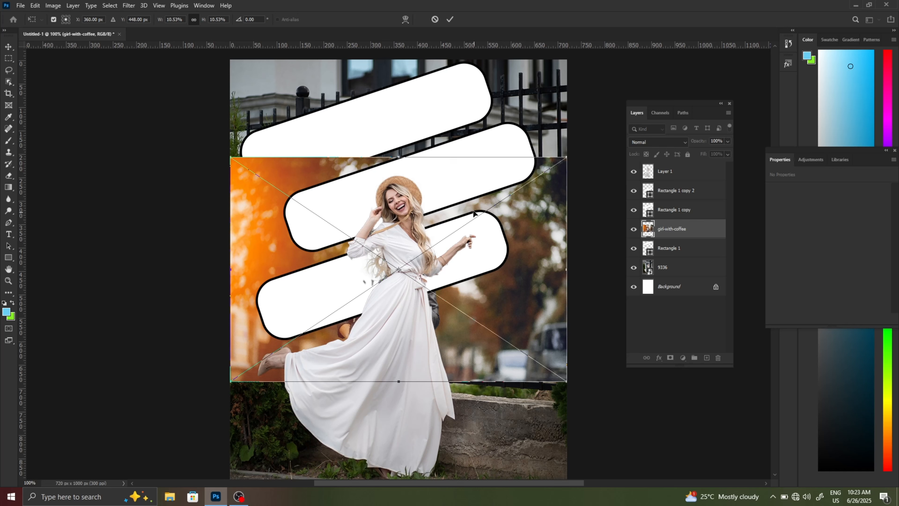
- Move the girl-with-coffee photo over the uppermost frame and clip it to Rectangle 1, with the woman's face near the frame's middle
left_click_drag(474, 213, 450, 116)
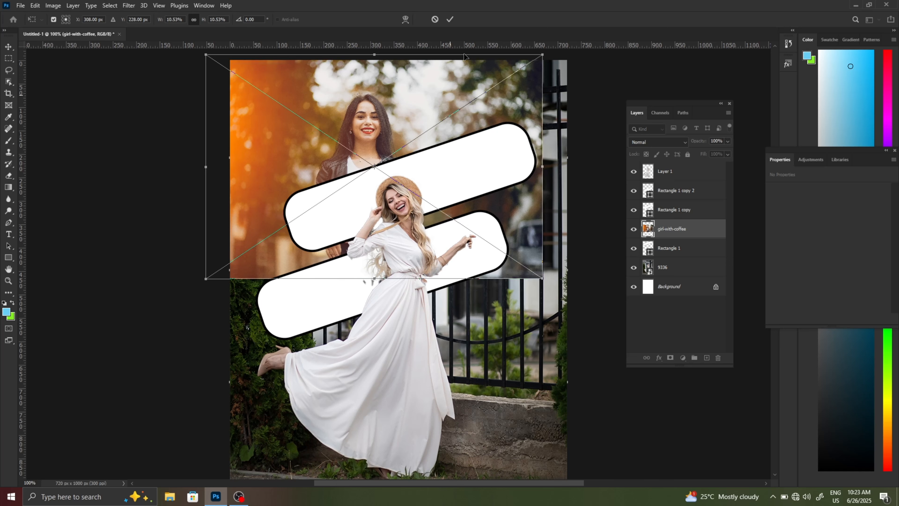
left_click(454, 24)
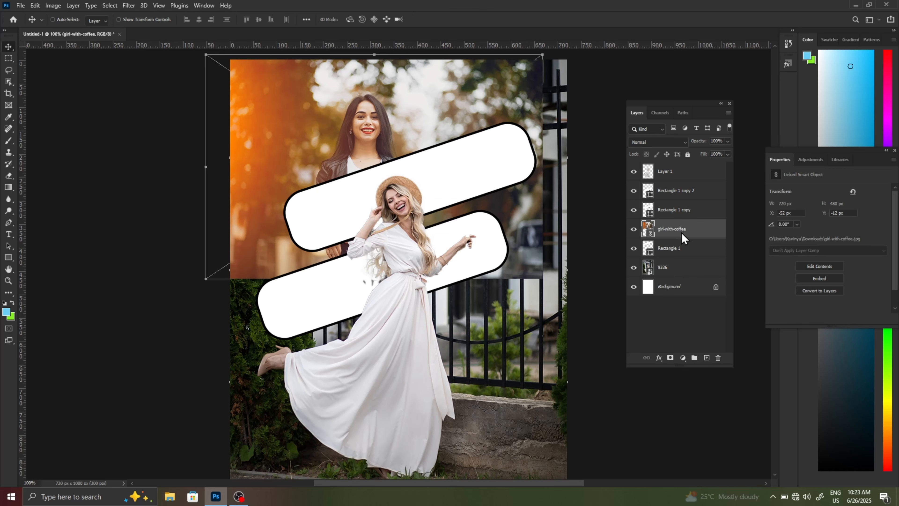
right_click(681, 232)
left_click(701, 290)
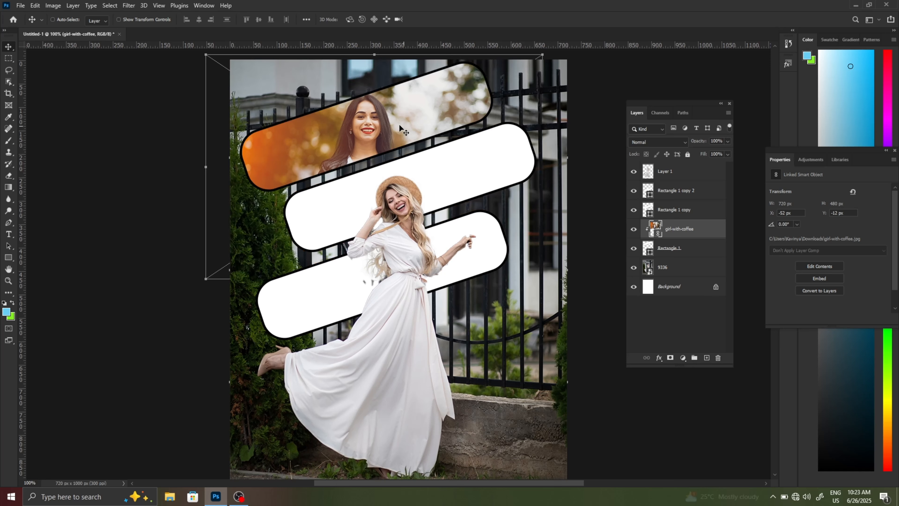
left_click_drag(388, 124, 406, 129)
scroll(409, 177, "up", 1)
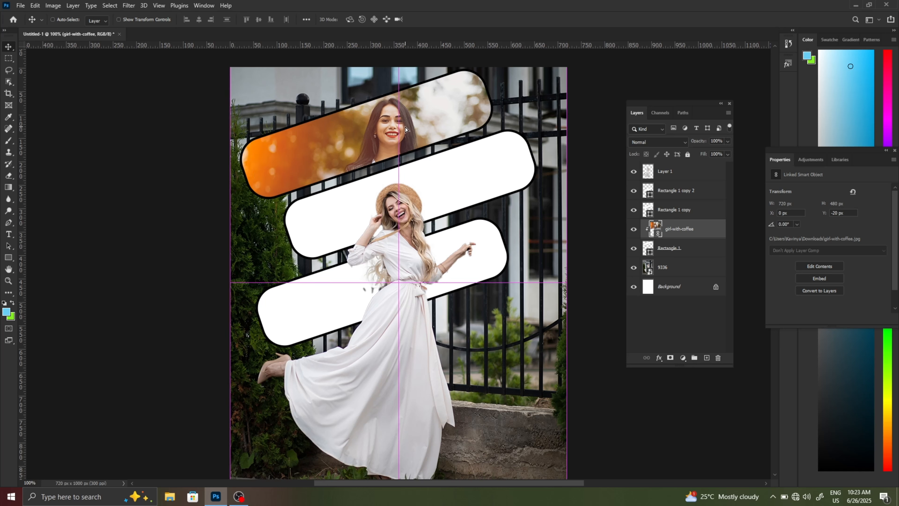
- Place the Unsplash photo of a woman in white against green leaves as a linked image directly above Rectangle 1 copy
left_click(683, 212)
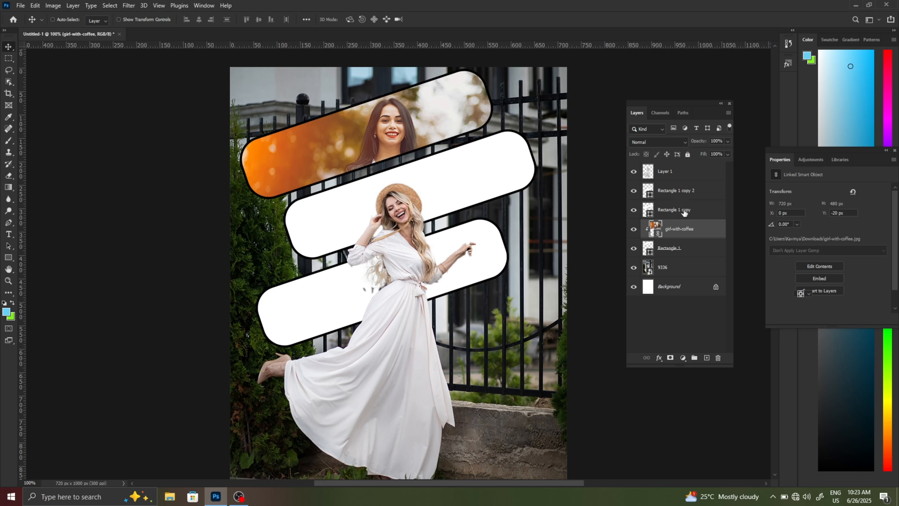
left_click(634, 212)
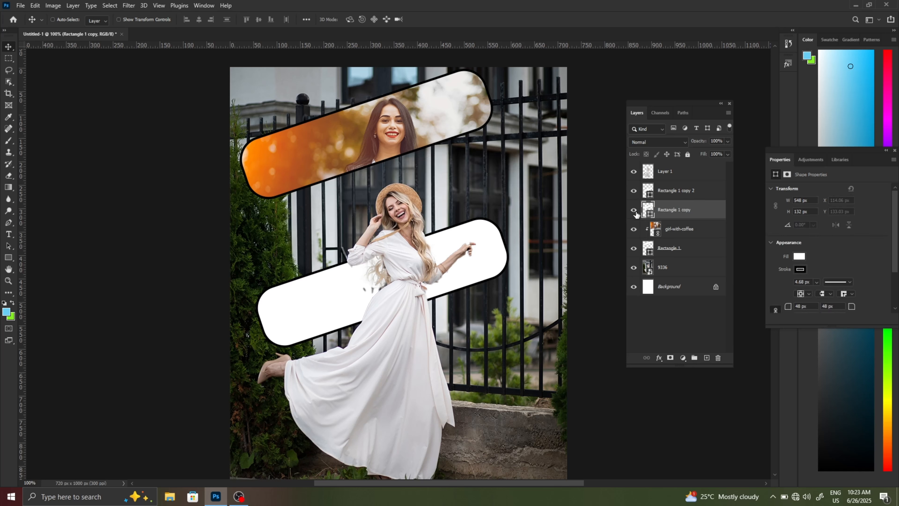
left_click(20, 6)
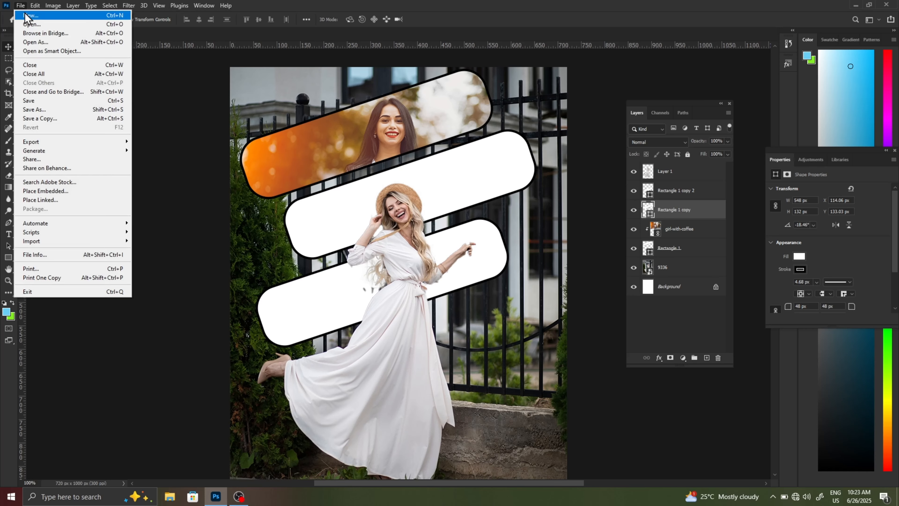
left_click(66, 198)
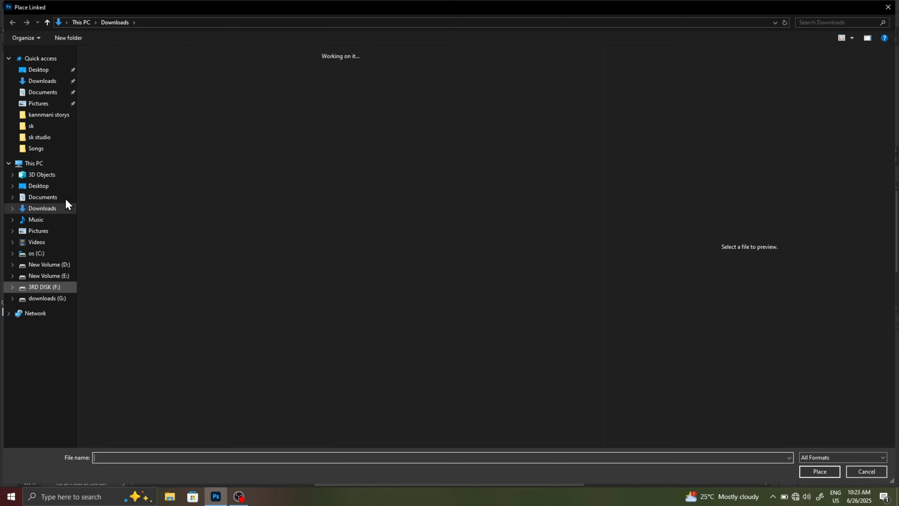
scroll(454, 343, "down", 3)
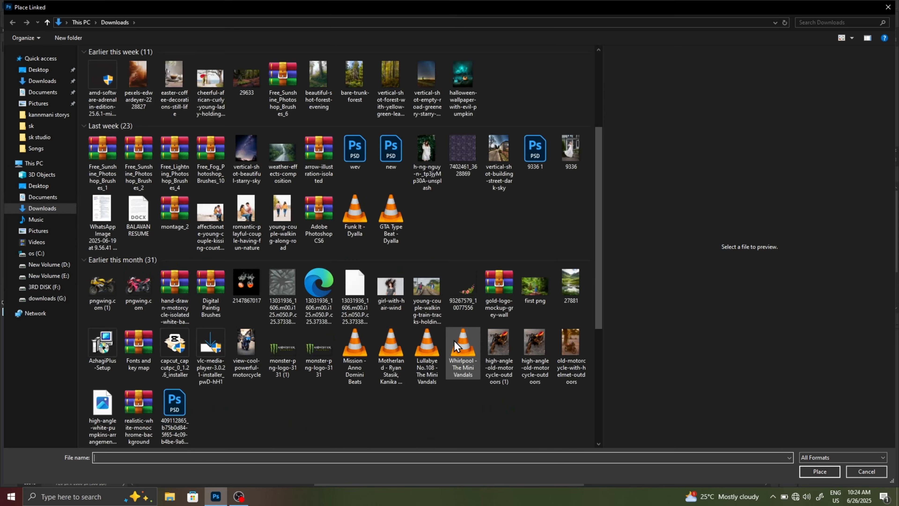
scroll(453, 341, "down", 8)
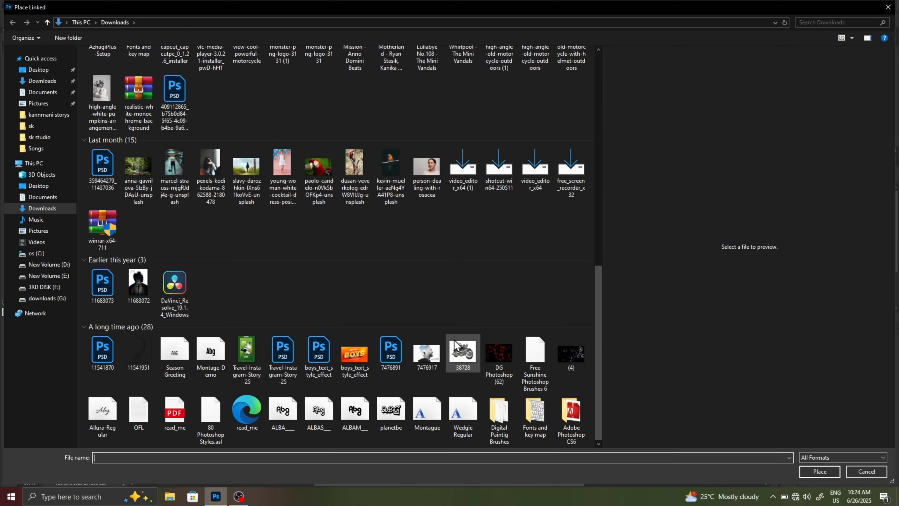
scroll(450, 317, "up", 9)
scroll(449, 316, "up", 2)
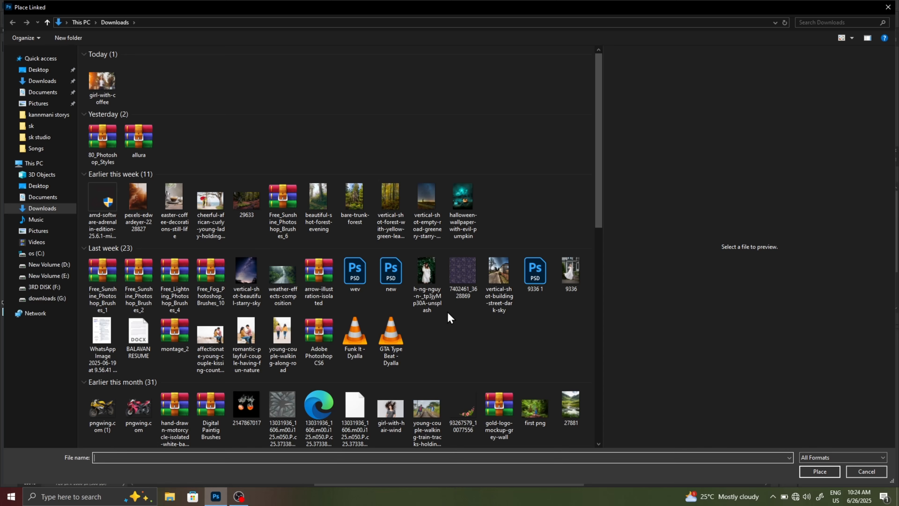
left_click(434, 302)
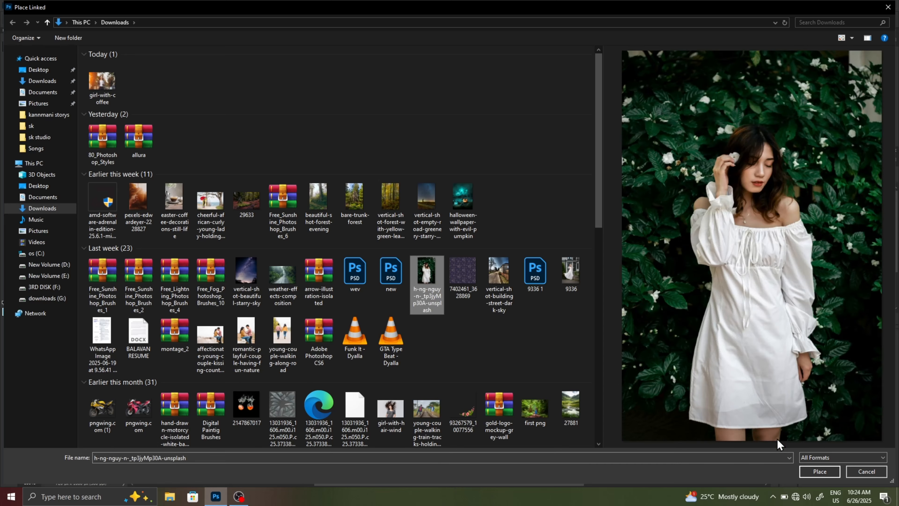
left_click(820, 472)
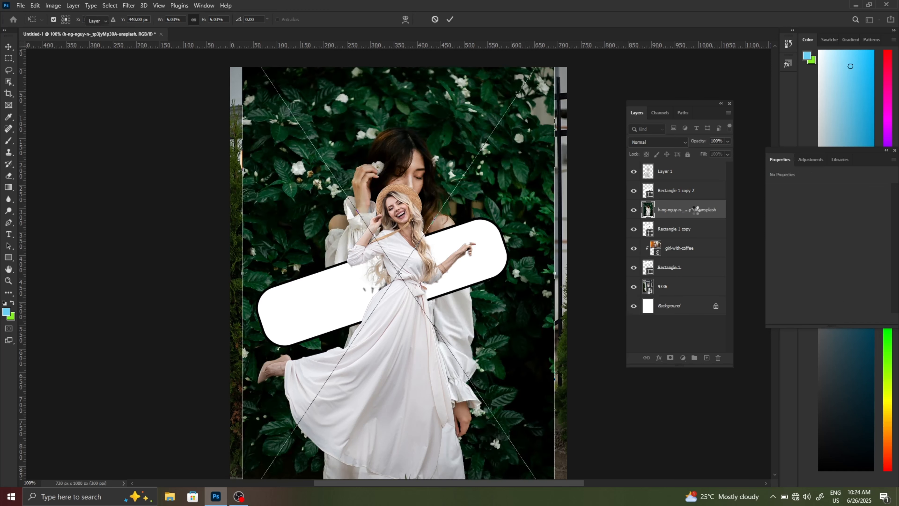
- Clip the green-leaves photo to Rectangle 1 copy and shift it so the face sits beside the hat in the middle frame
right_click(696, 213)
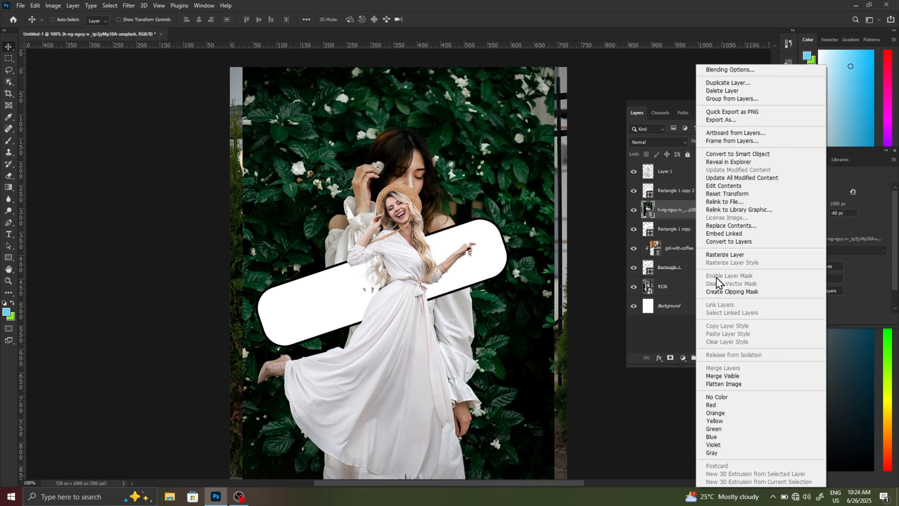
left_click(722, 293)
left_click_drag(474, 194, 495, 195)
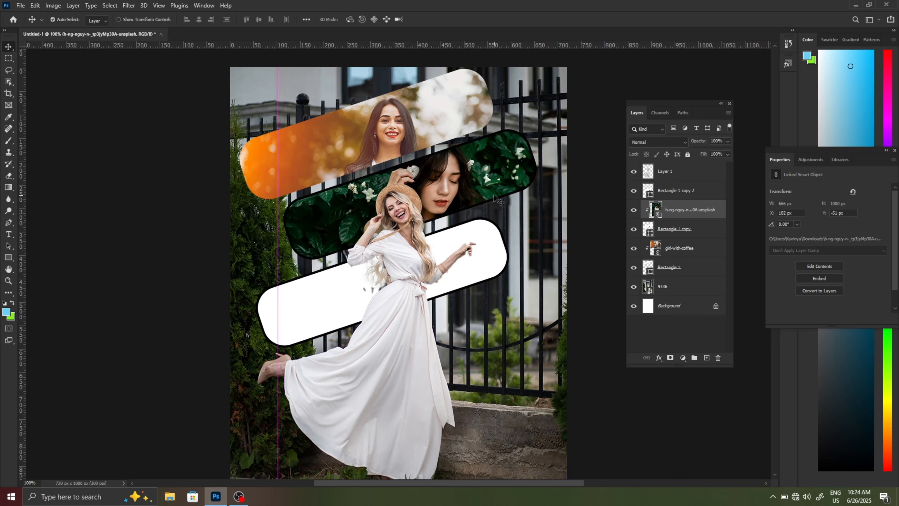
- Scale the green-leaves photo to 4.67% and reposition it to fill the middle frame
key("ctrl+t")
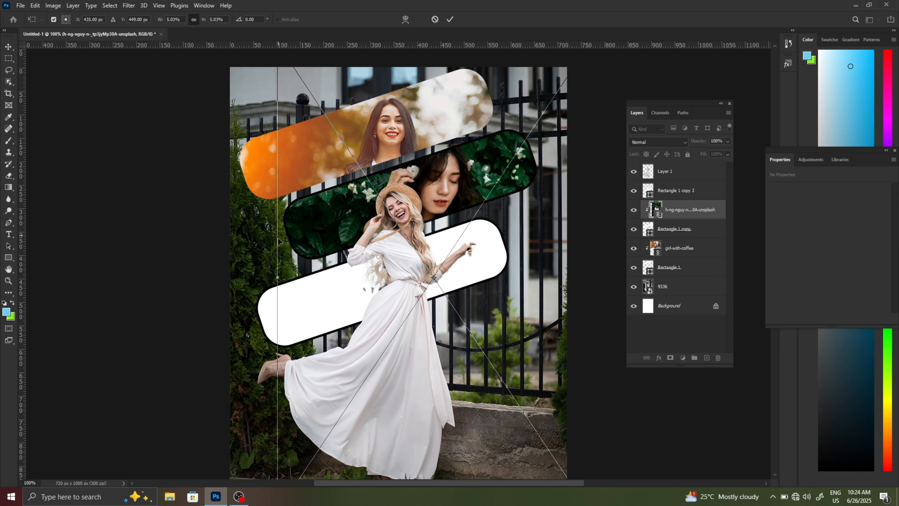
left_click_drag(279, 243, 290, 244)
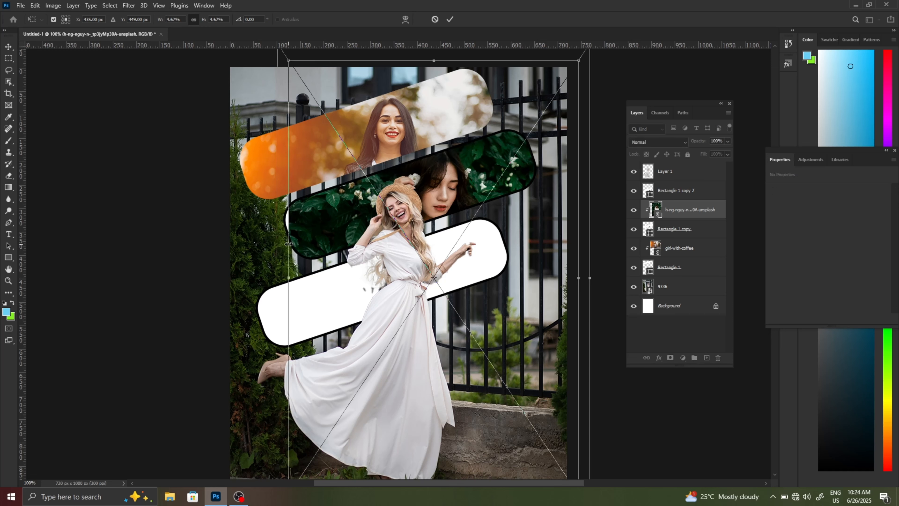
left_click_drag(458, 193, 446, 194)
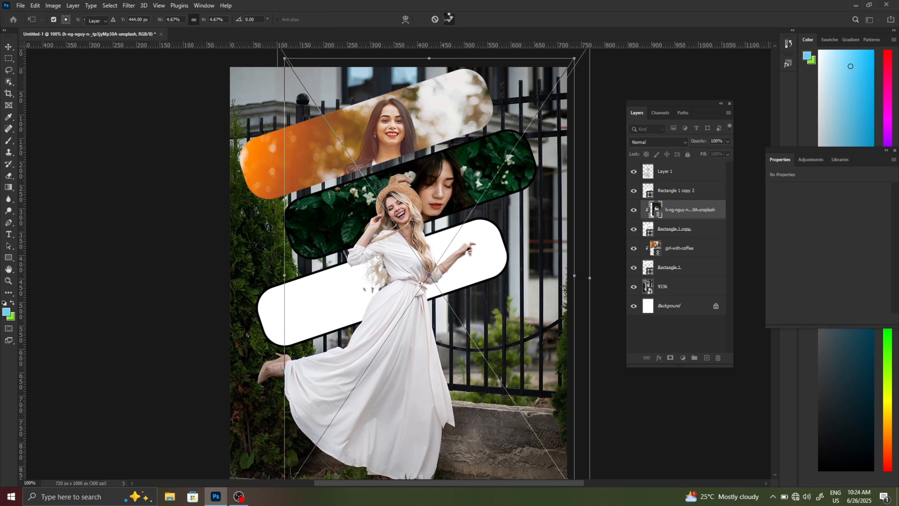
left_click(449, 19)
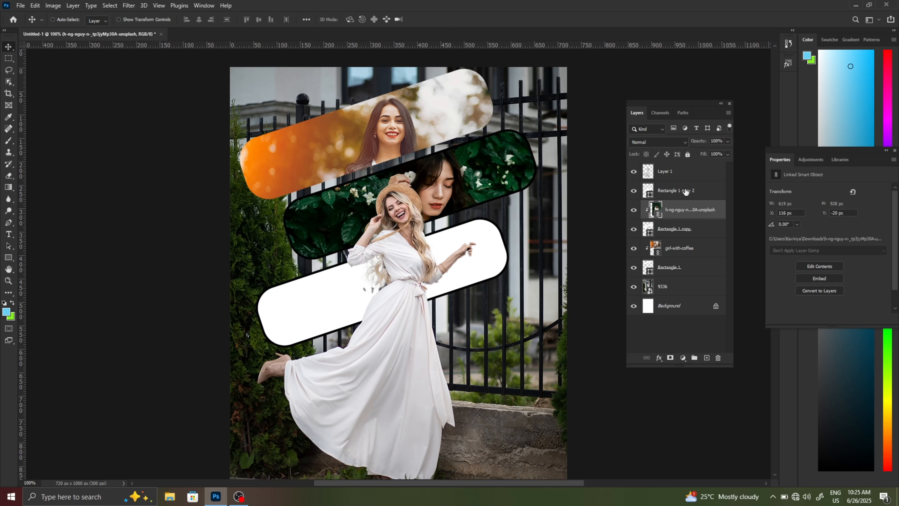
left_click(686, 198)
left_click(20, 5)
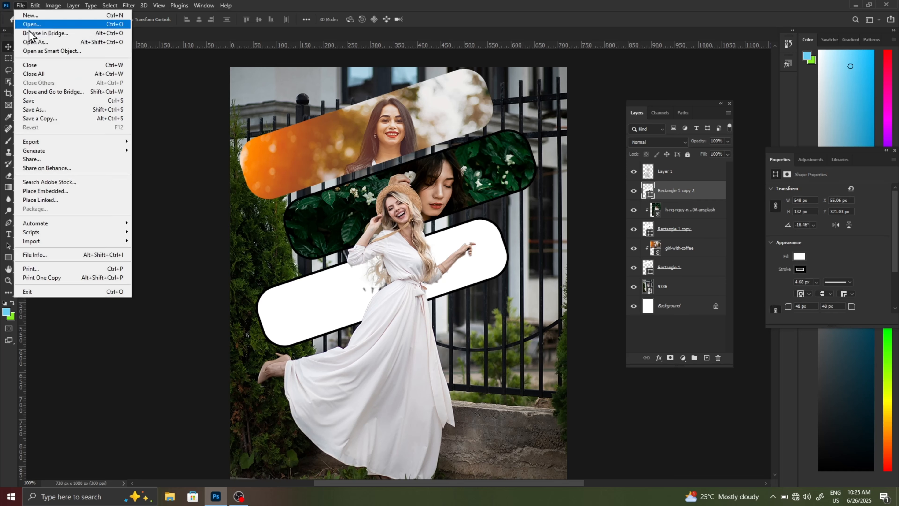
left_click(80, 200)
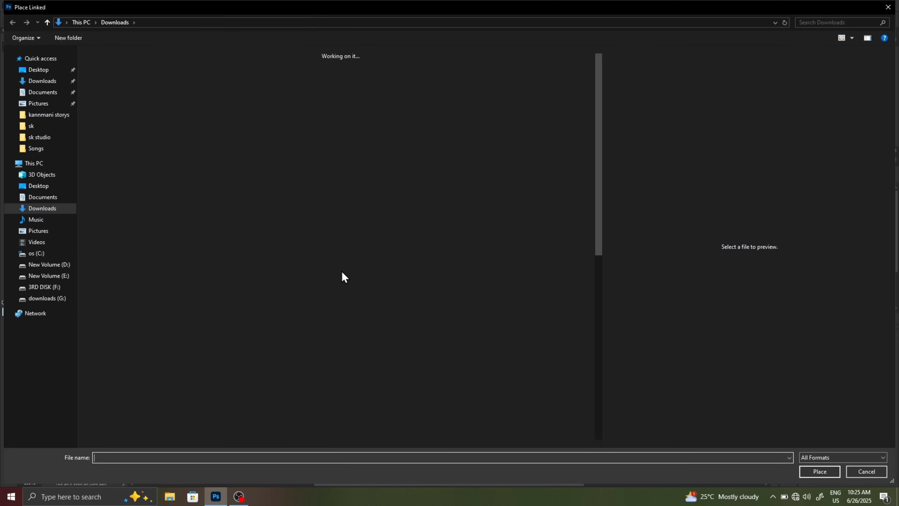
scroll(478, 342, "down", 3)
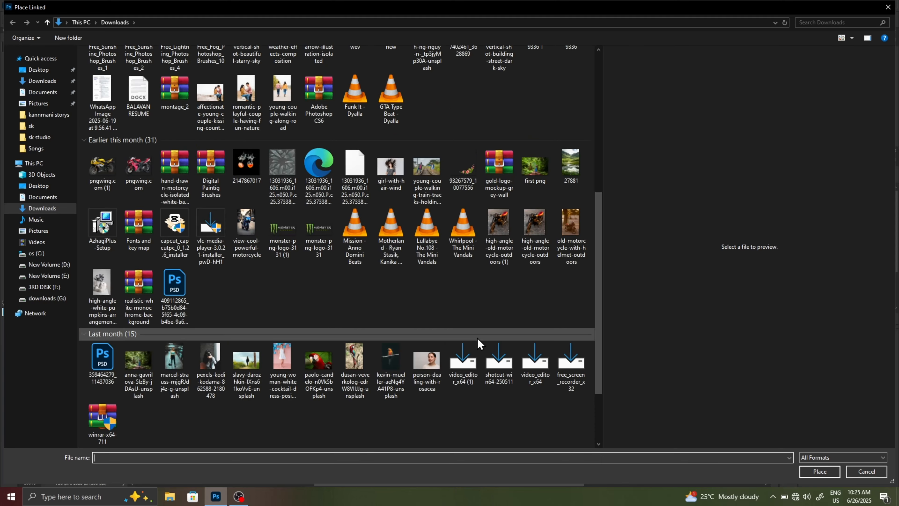
left_click(213, 348)
left_click(819, 471)
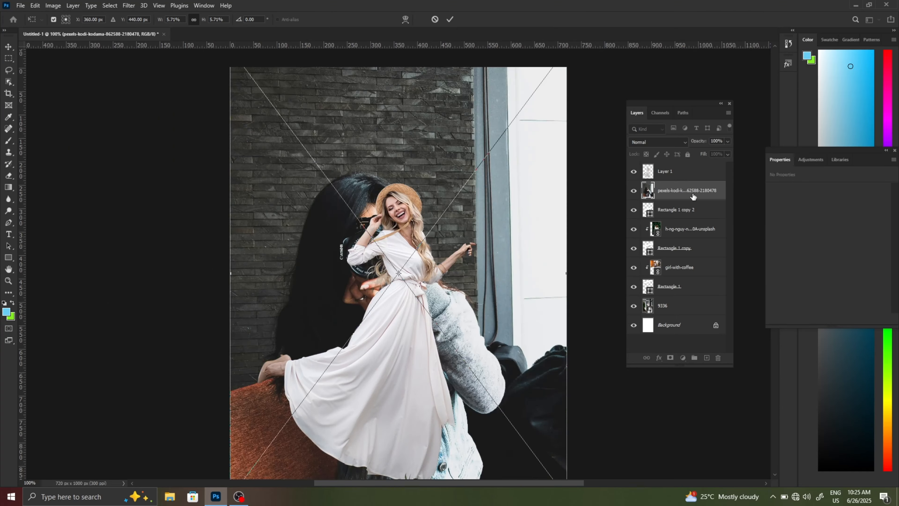
- Clip the Pexels photo to Rectangle 1 copy 2 and move it so the camera lens lies inside the lowest frame
right_click(693, 193)
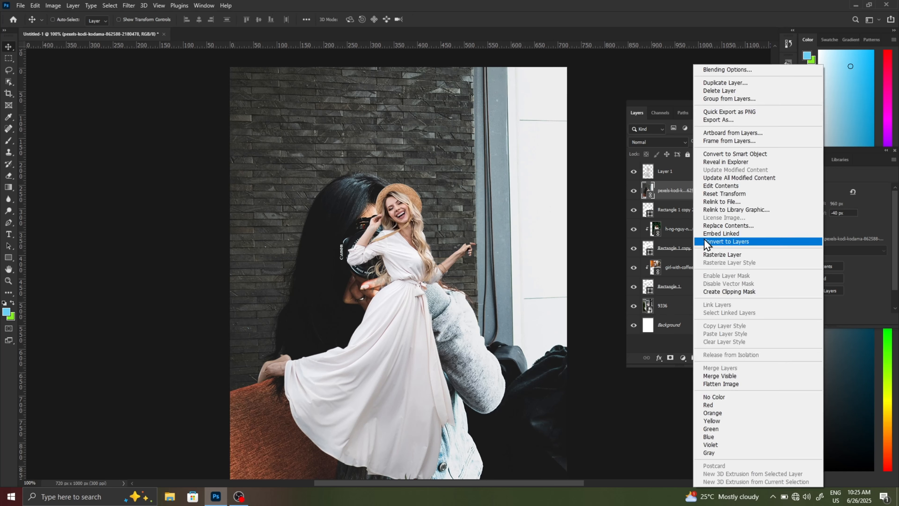
left_click(731, 292)
left_click_drag(326, 294, 303, 328)
- Scale the camera photo to 5.85% and adjust its position within the lowest frame
key("ctrl+t")
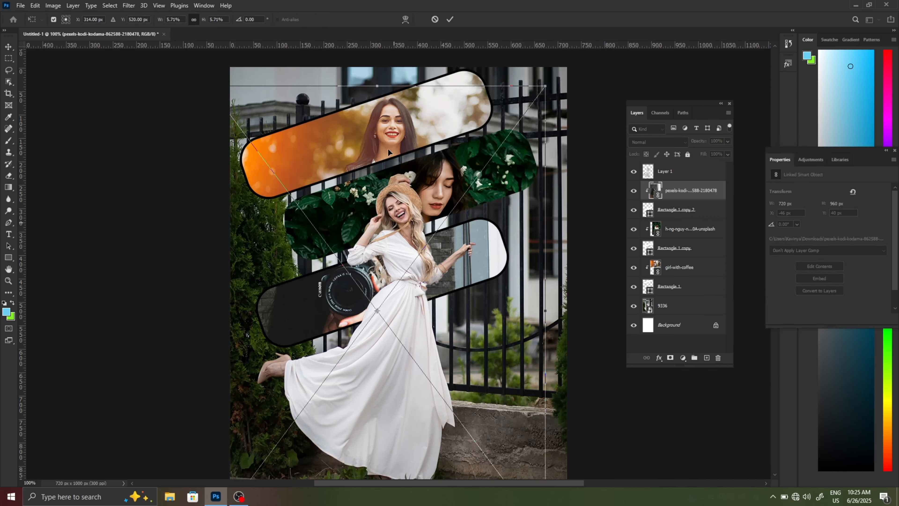
mouse_move(377, 86)
left_mouse_down()
mouse_move(373, 118)
mouse_move(375, 82)
left_mouse_up()
left_click_drag(316, 302, 335, 296)
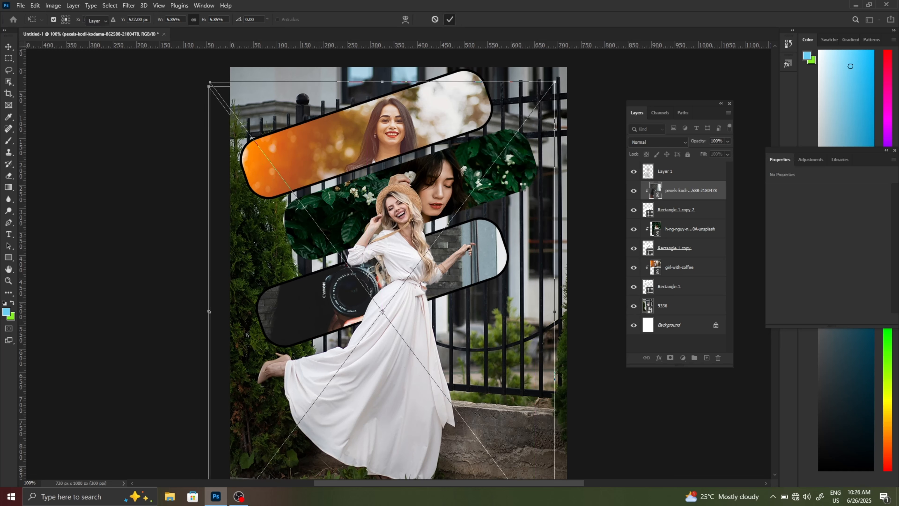
key("Return")
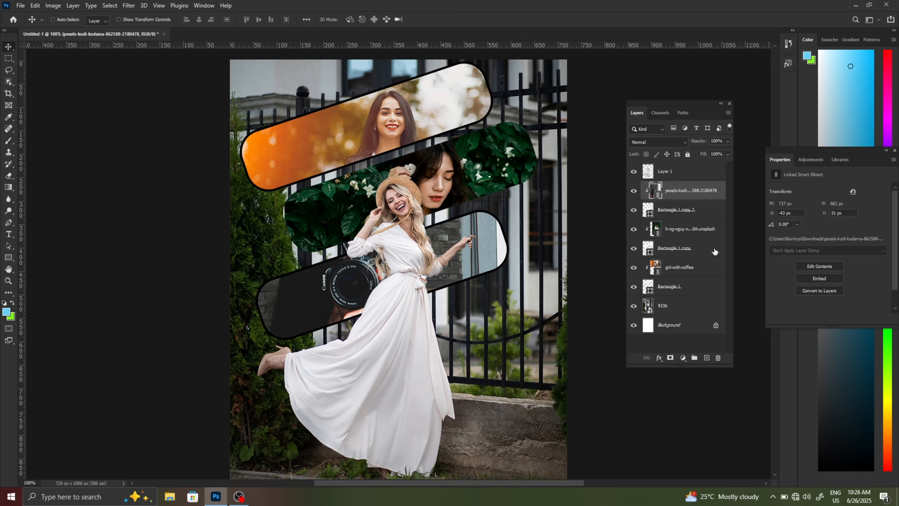
- Apply a 15 px Tilt-Shift blur to the 9336 background layer and move its focus band down over the lower part of the dress
left_click(686, 305)
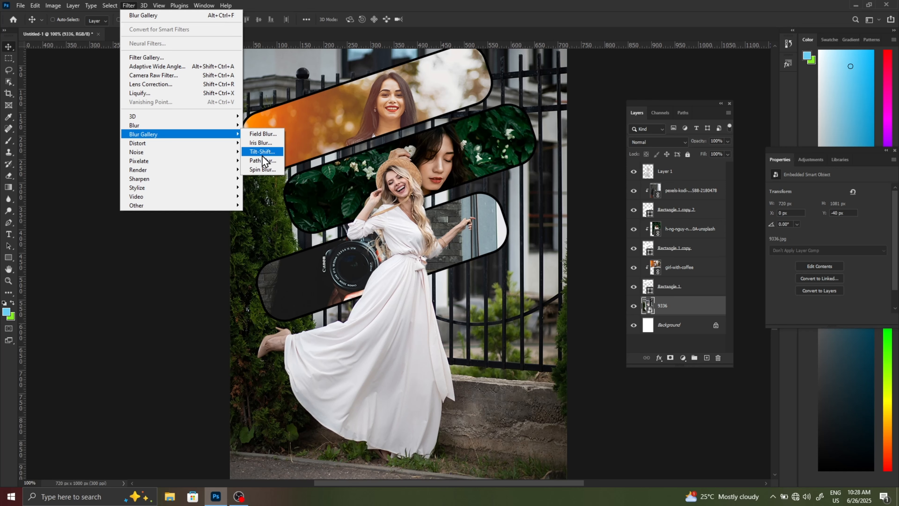
left_click(263, 152)
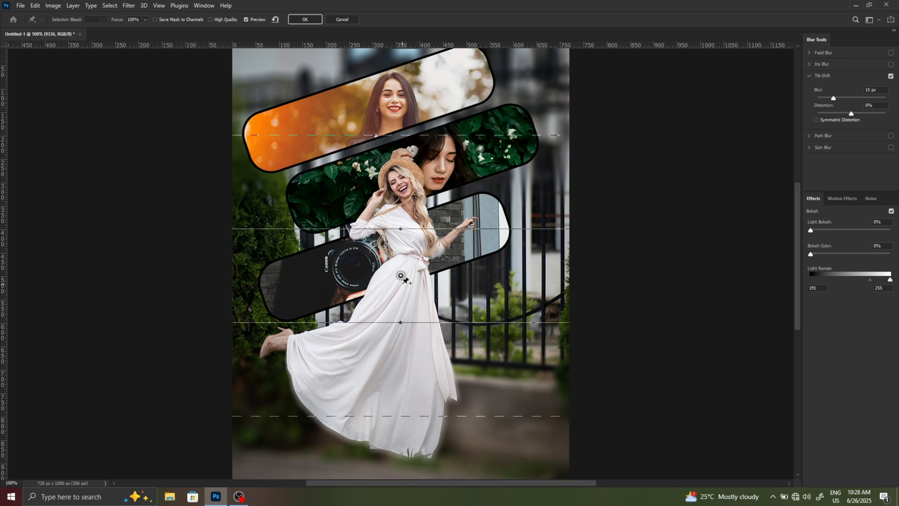
left_click_drag(400, 276, 400, 366)
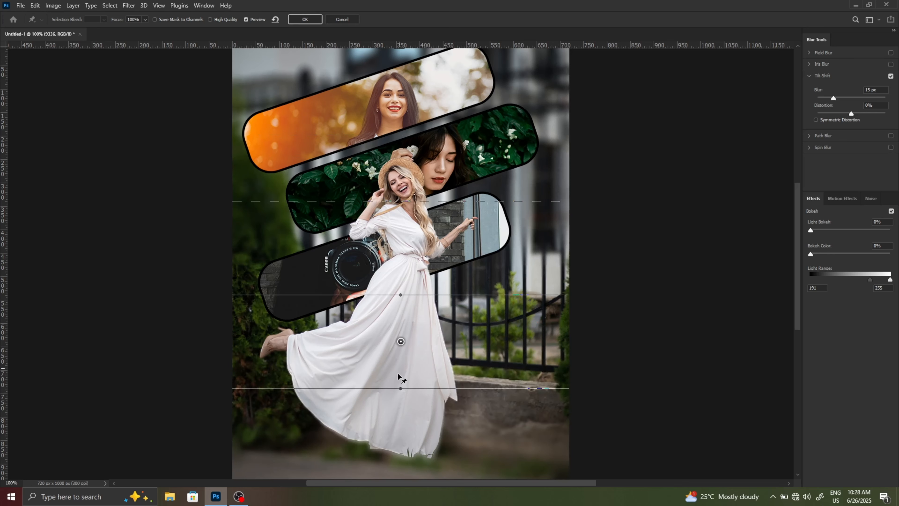
mouse_move(399, 414)
left_mouse_down()
mouse_move(396, 435)
mouse_move(399, 419)
left_mouse_up()
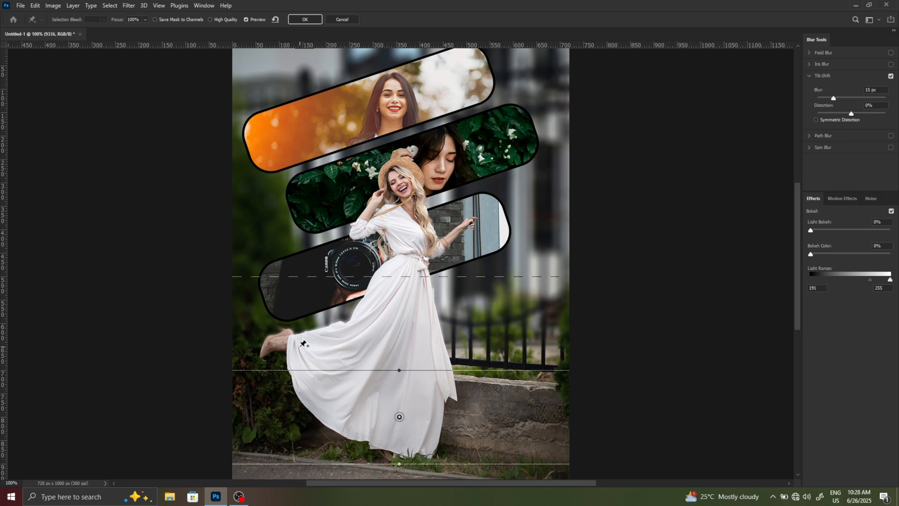
- Add a second tilt-shift pin beside the woman's raised foot, lower its upper focus line slightly, and apply the blur
left_click(300, 345)
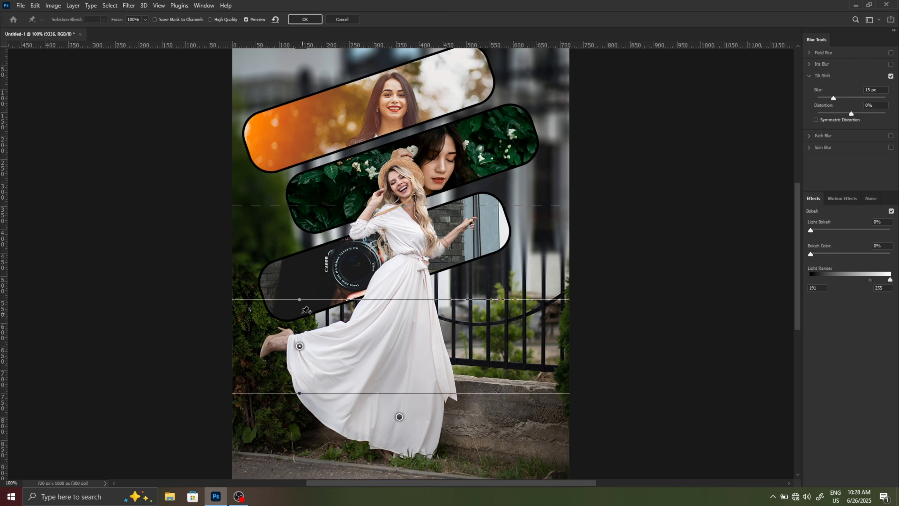
left_click_drag(307, 299, 307, 319)
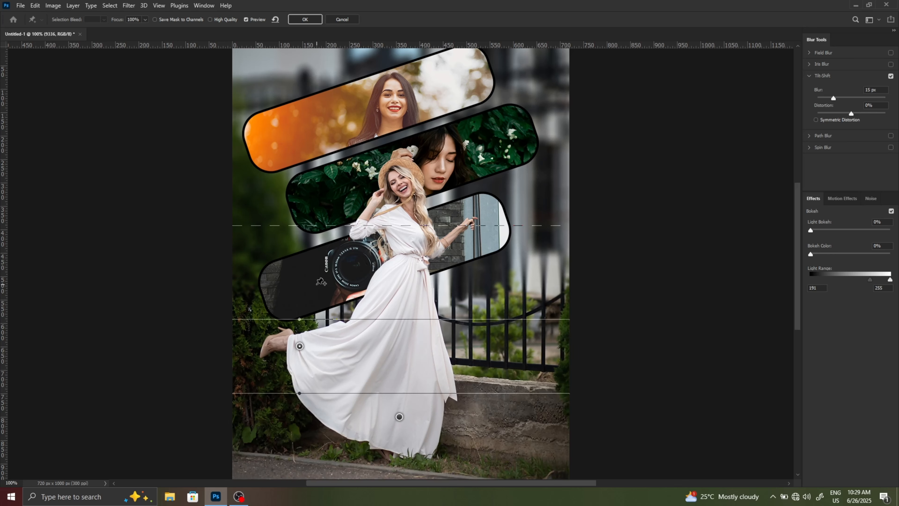
left_click(305, 20)
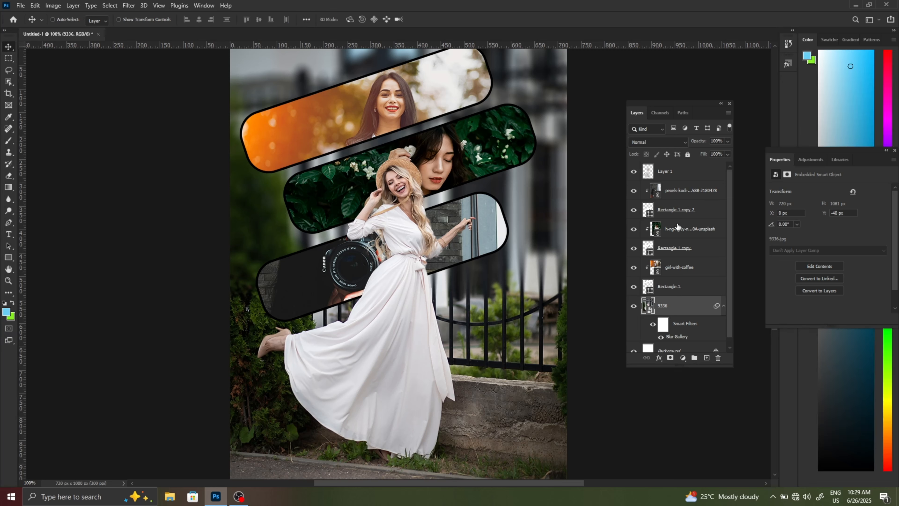
- Add a text box about 368 × 126 px above Layer 1 reading "ITs My" in white 18 pt Photograph Signature
left_click(687, 170)
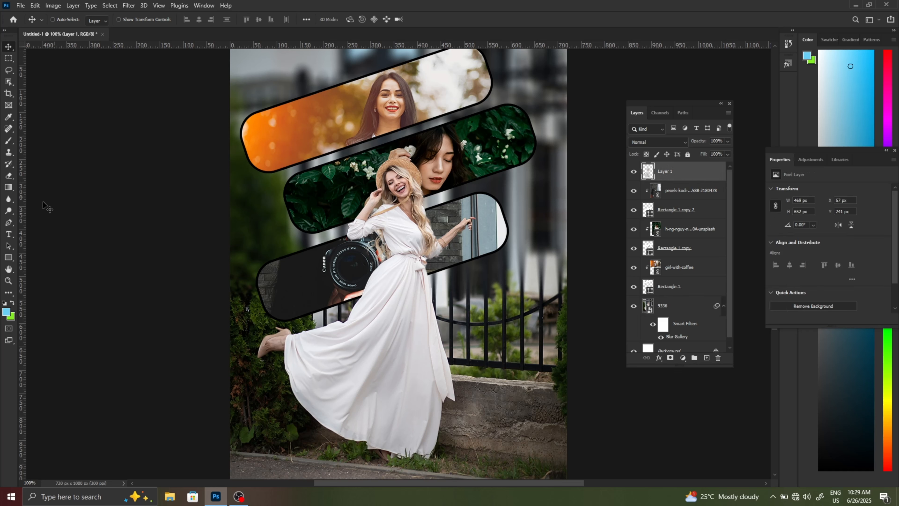
key("t")
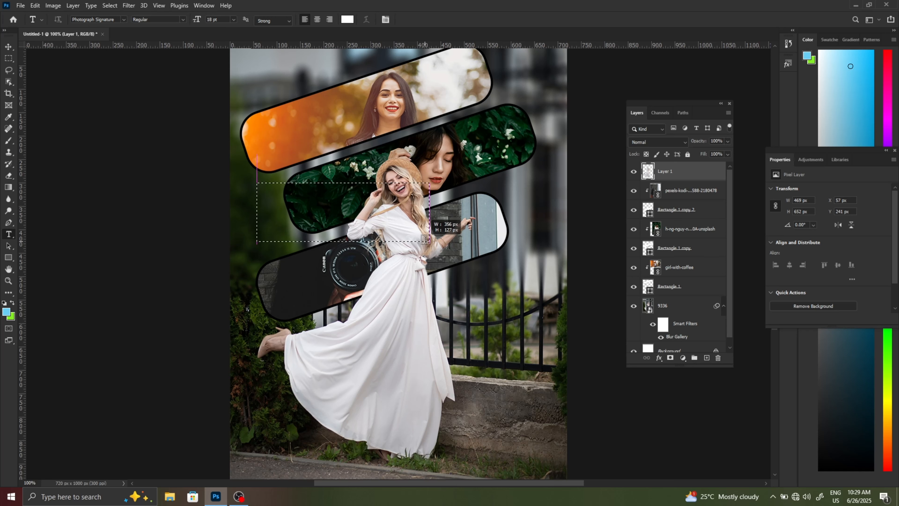
left_click_drag(426, 239, 427, 242)
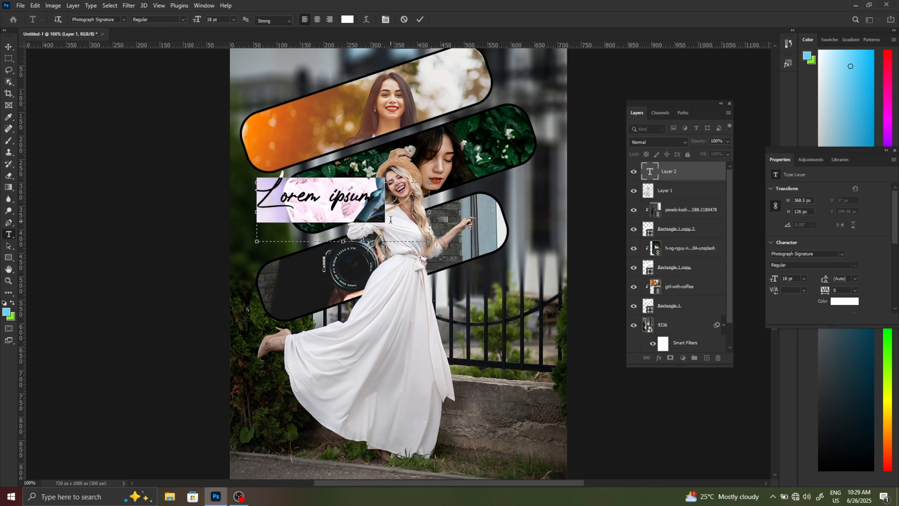
key("Delete")
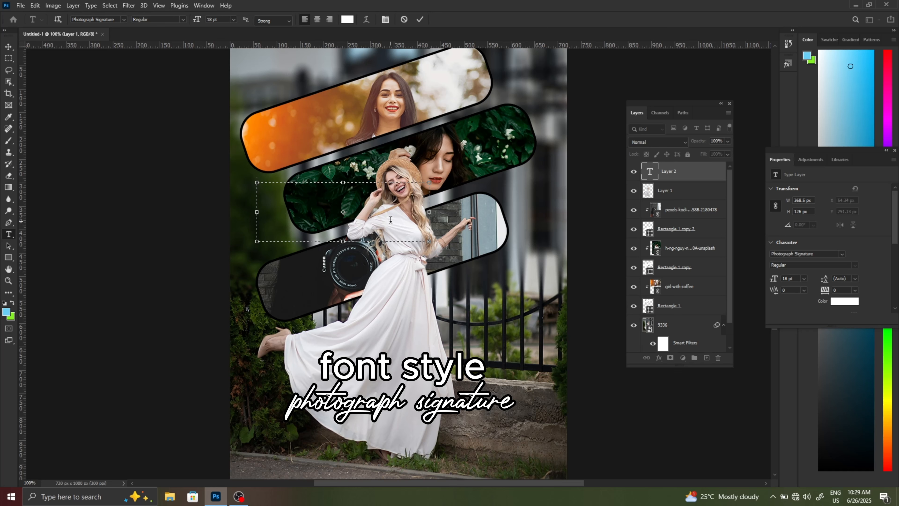
type("I")
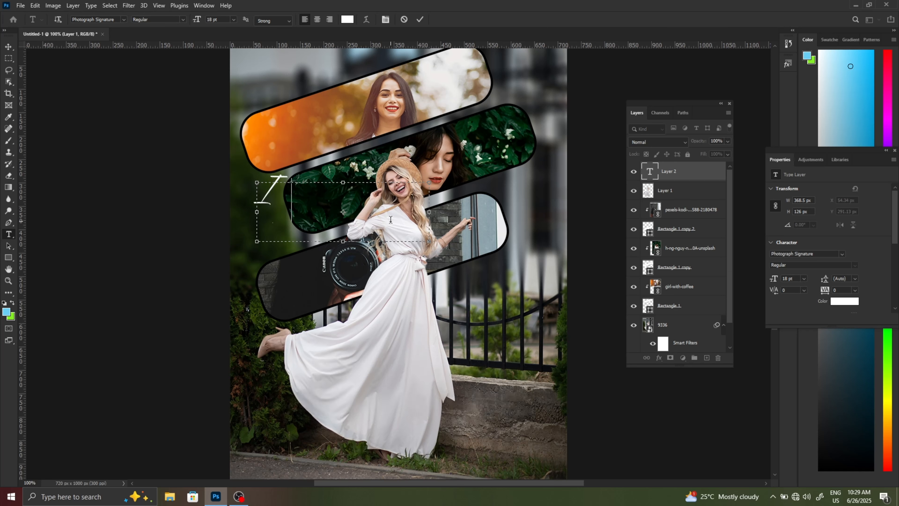
type("Ts M")
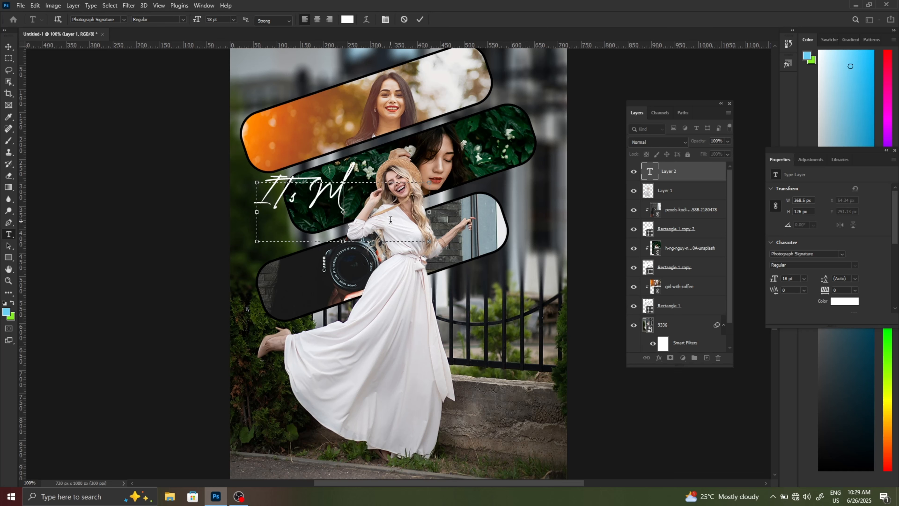
type("y")
left_click(421, 22)
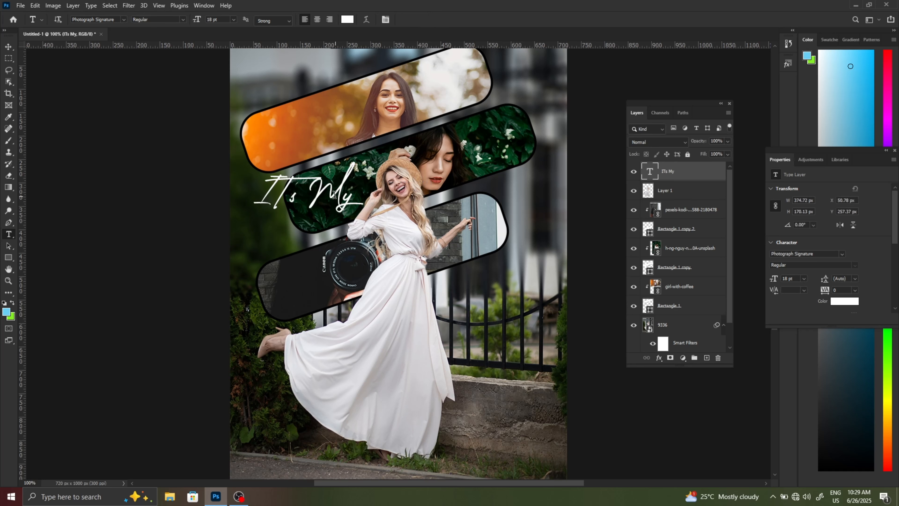
- Move the "ITs My" text onto the orange end of the uppermost frame and rotate it -19.36° to match the frame's tilt
left_click(9, 47)
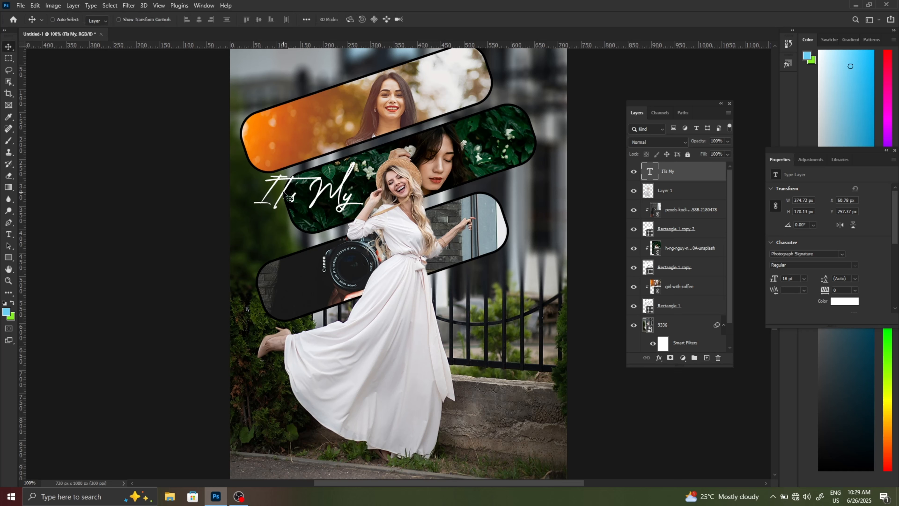
left_click_drag(292, 184, 282, 127)
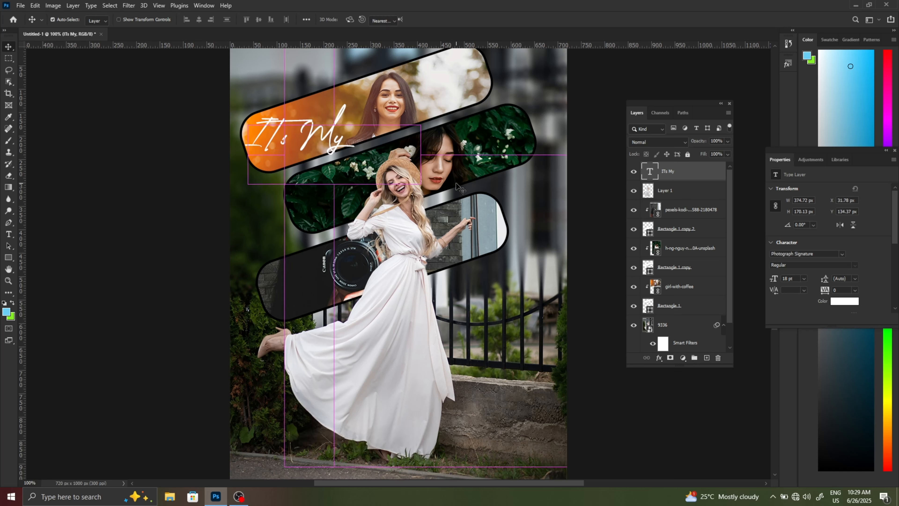
key("ctrl+t")
left_click_drag(433, 104, 413, 50)
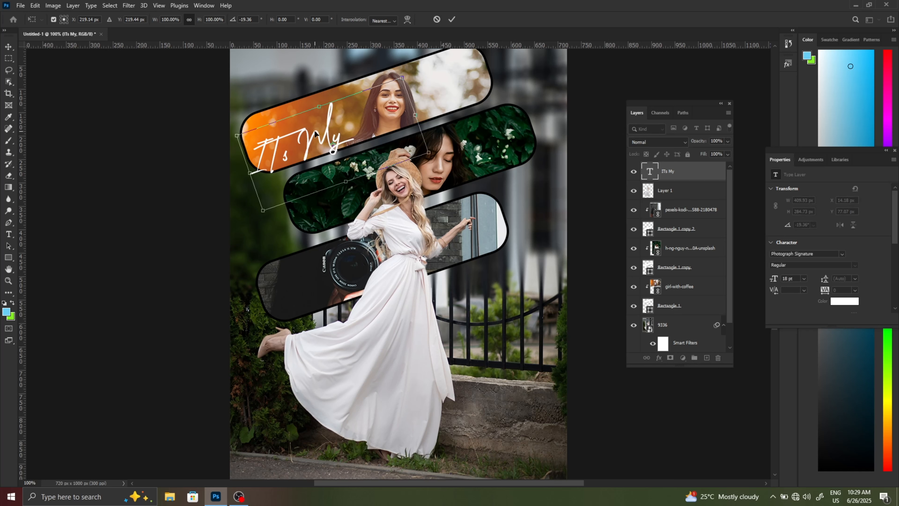
left_click_drag(314, 131, 310, 123)
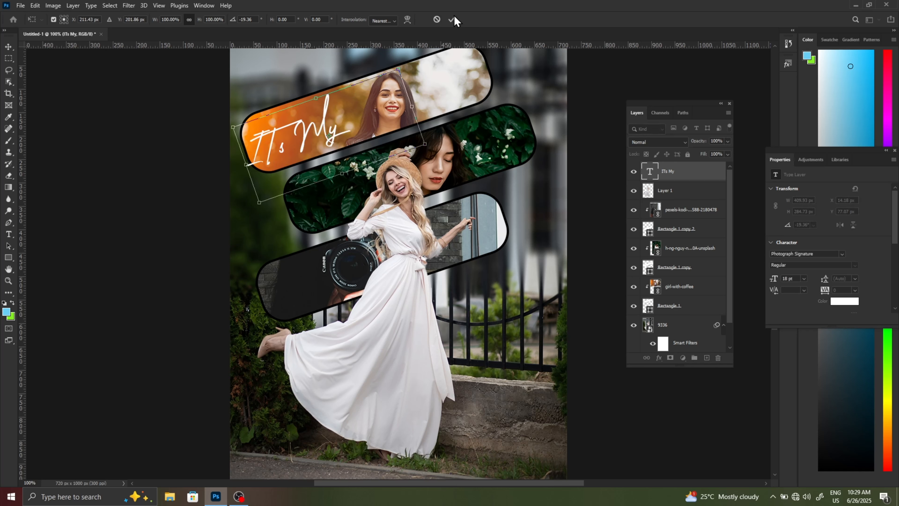
left_click(452, 20)
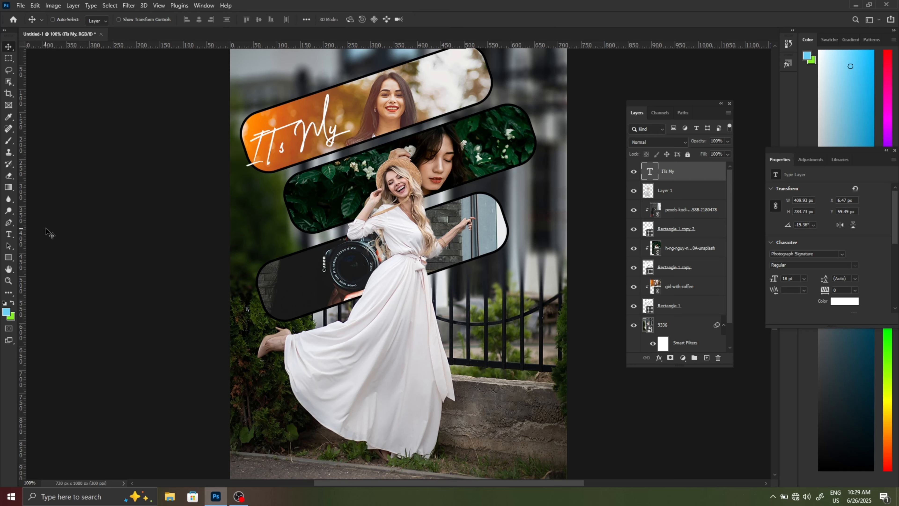
- Add a second text box about 376 × 111 px reading "Born" near the green-leaves frame
left_click(9, 235)
left_click_drag(249, 213, 422, 262)
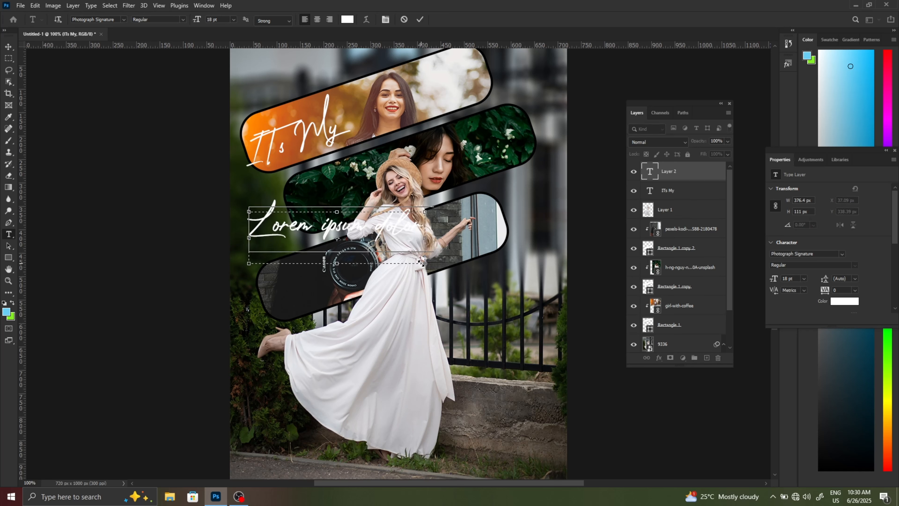
key("Delete")
type("b")
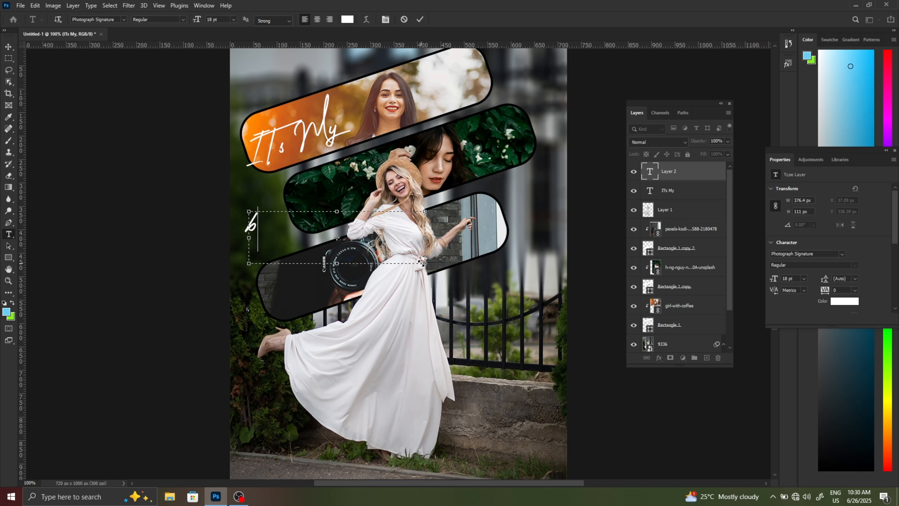
key("BackSpace")
type("B")
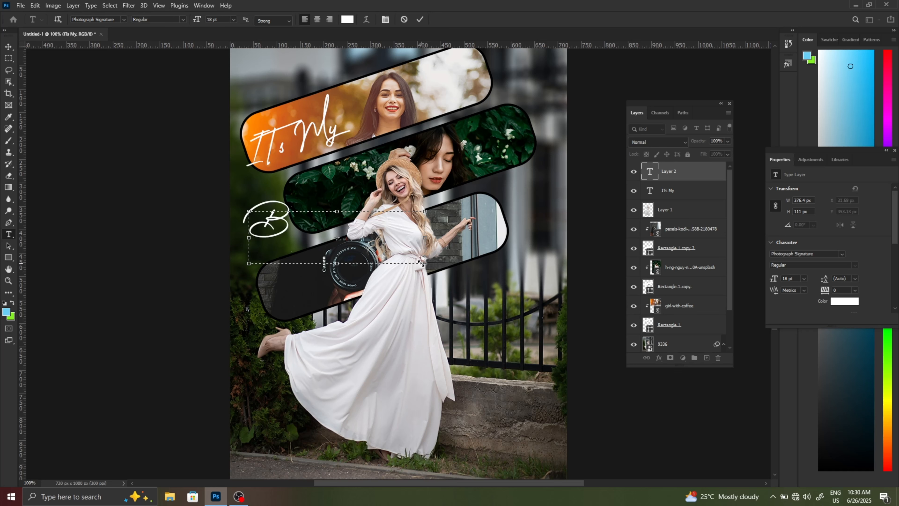
type("orn")
left_click(419, 20)
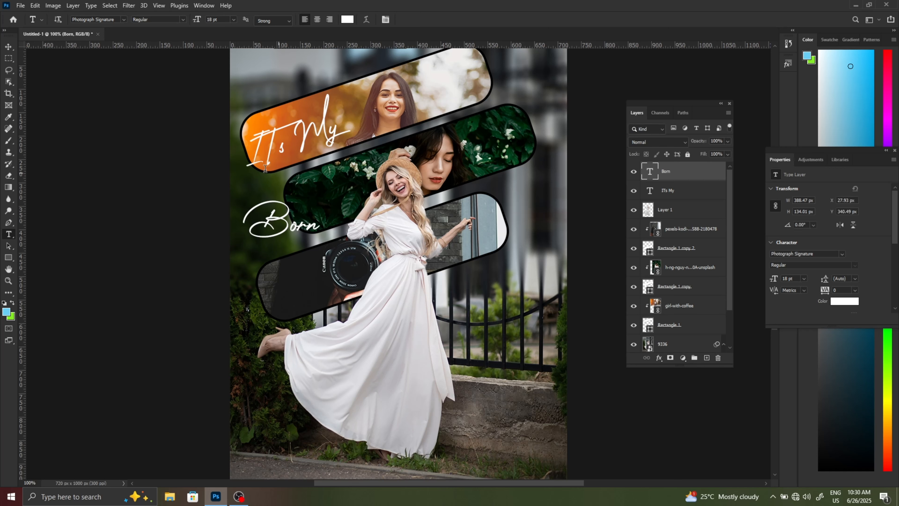
- Rotate the "Born" text -19.44° and position it over the lower-left end of the green-leaves frame
left_click(8, 46)
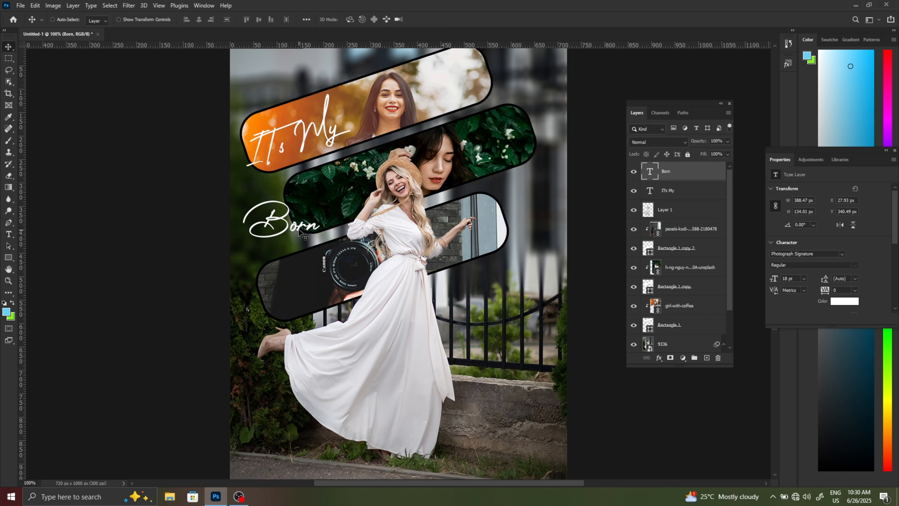
left_click_drag(300, 230, 304, 216)
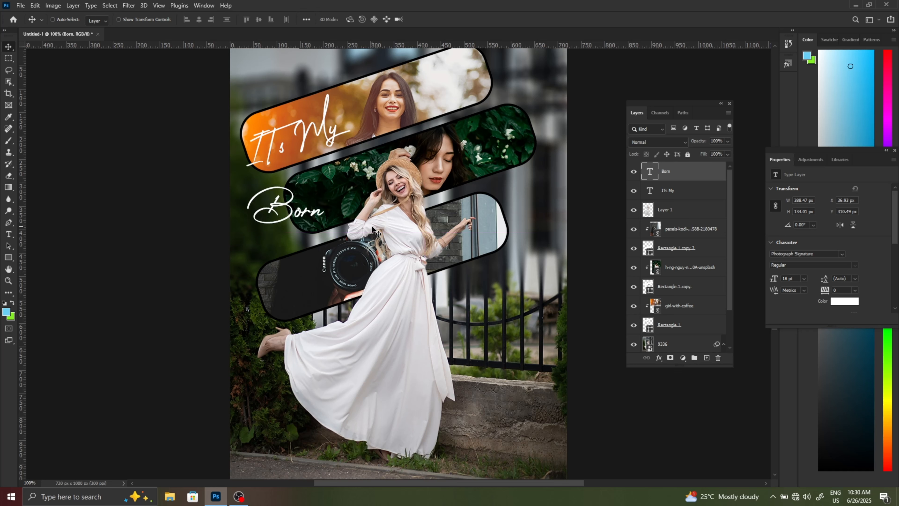
key("ctrl+t")
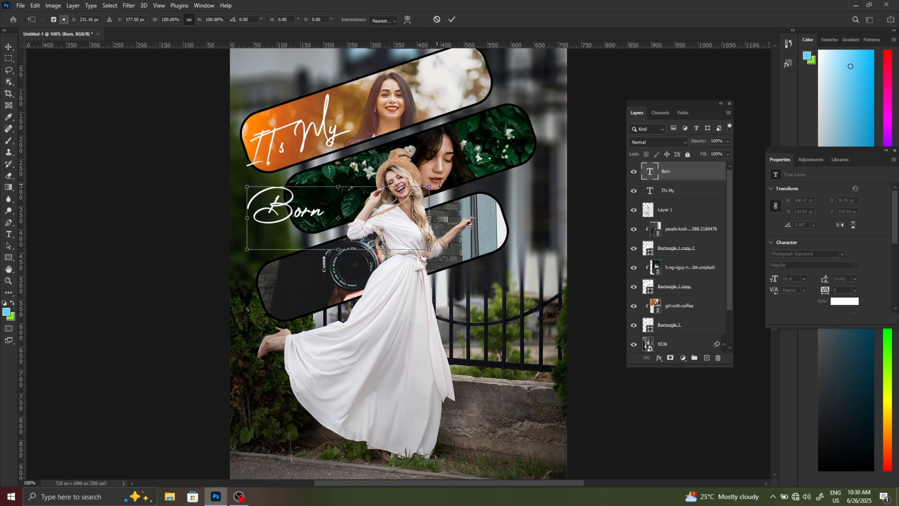
left_click_drag(438, 184, 392, 163)
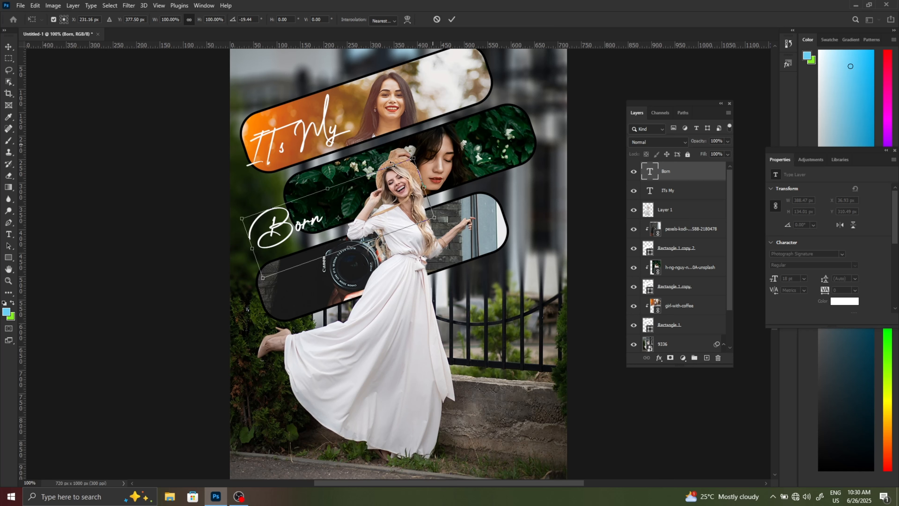
left_click_drag(298, 220, 310, 220)
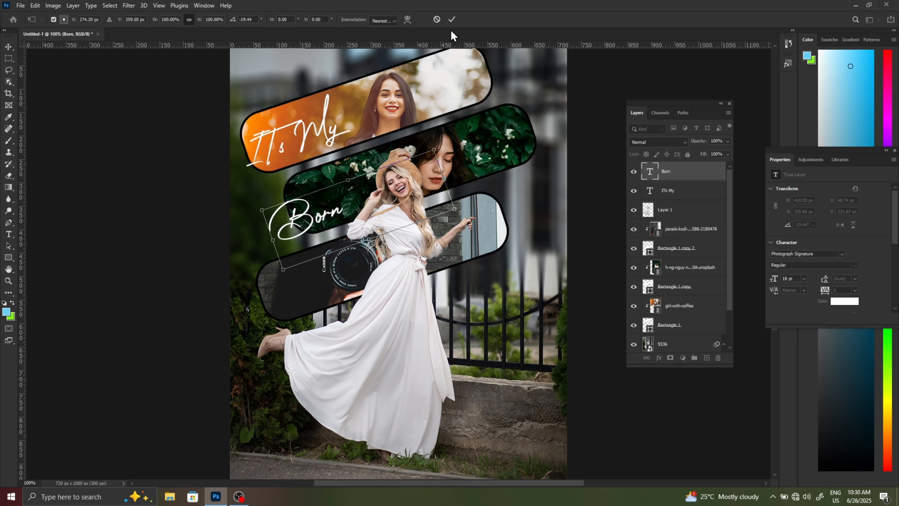
left_click(453, 21)
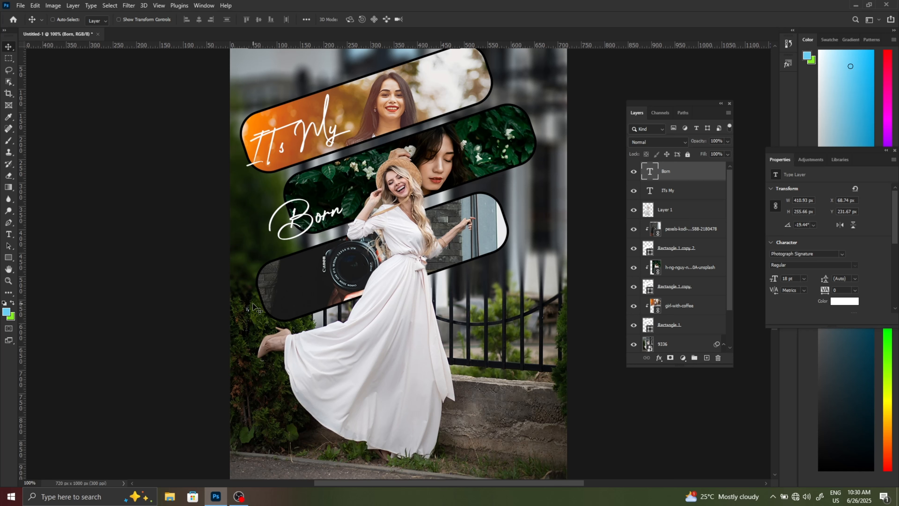
- Add a third text box about 391 × 116 px reading "Day" below the camera photo's frame
left_click(8, 235)
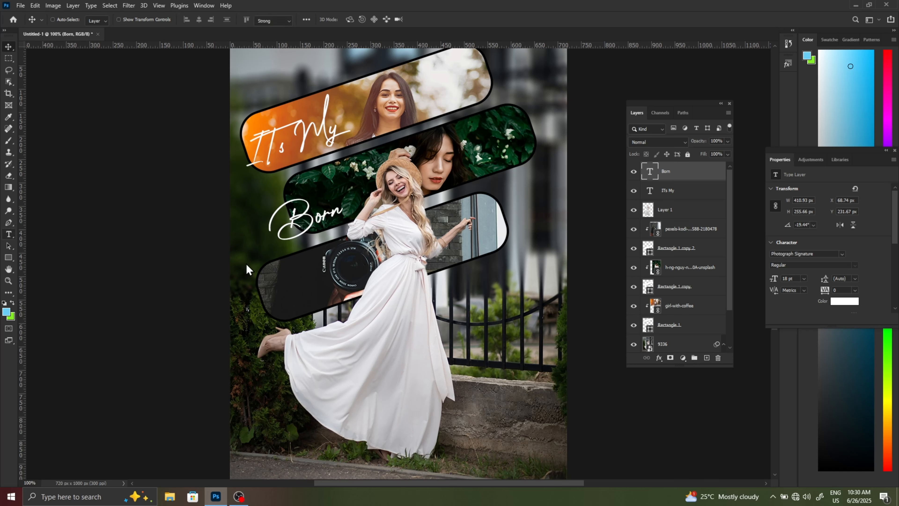
left_click_drag(250, 322, 432, 374)
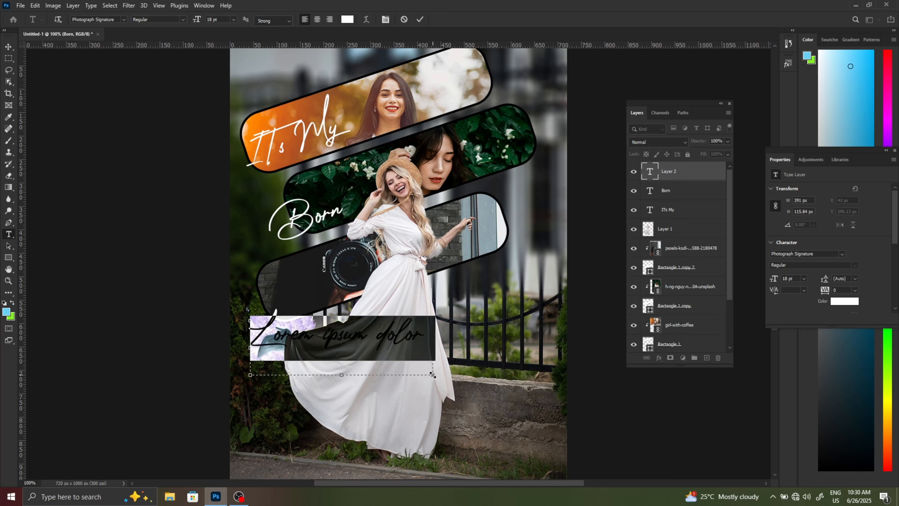
key("BackSpace")
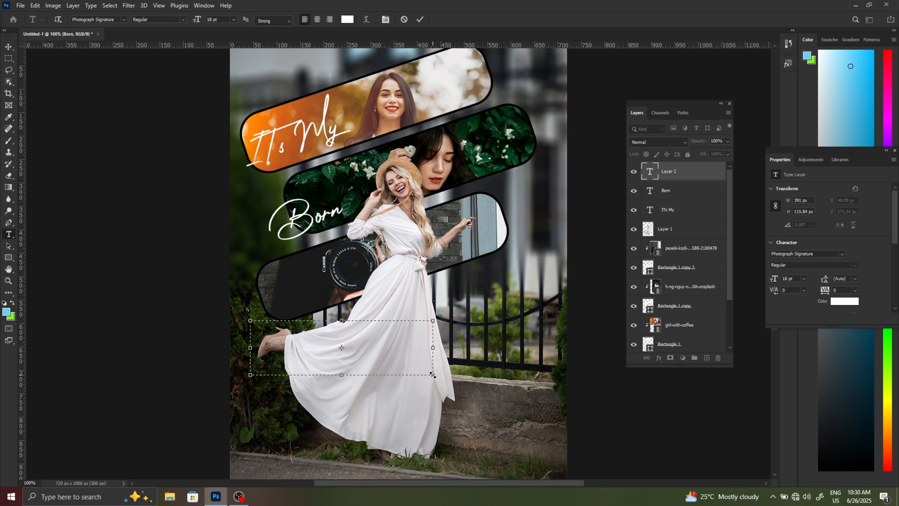
type("Day")
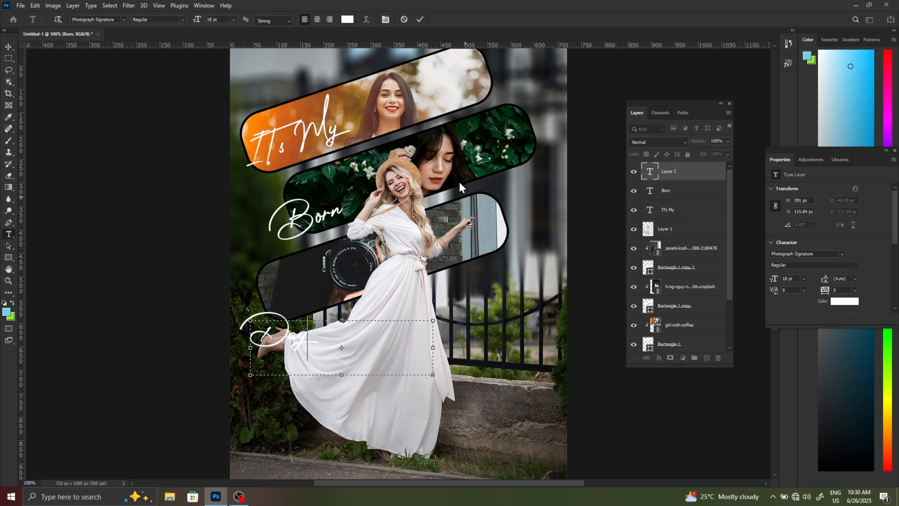
left_click(419, 20)
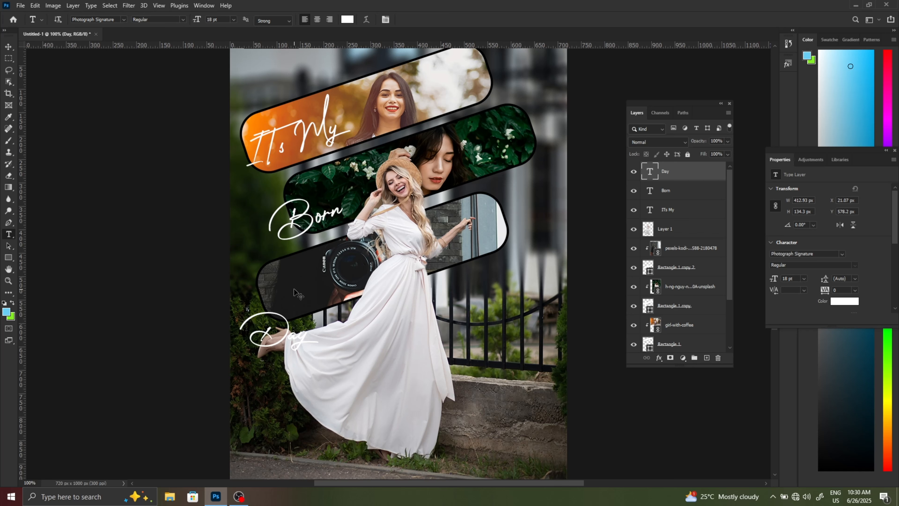
- Rotate the "Day" text -16.04° and position it over the lower-left end of the camera photo's frame
key("ctrl+t")
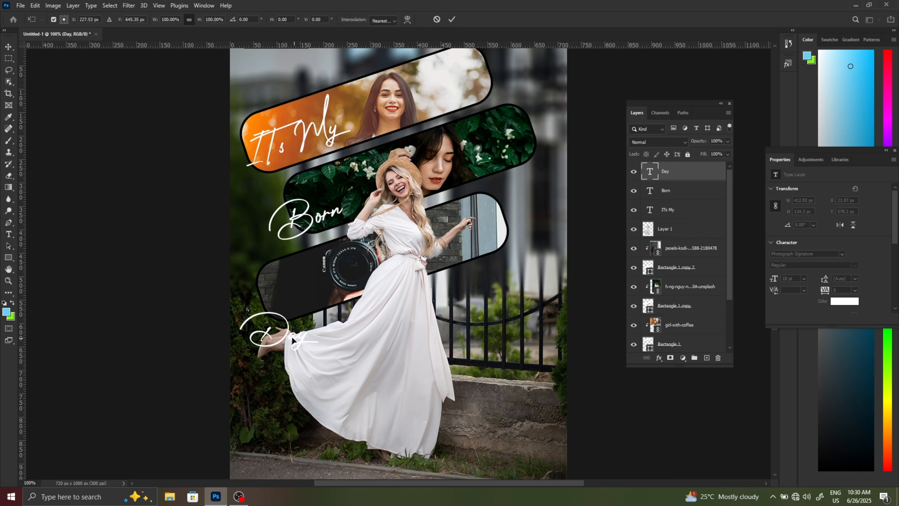
left_click_drag(287, 334, 293, 289)
left_click_drag(455, 258, 442, 226)
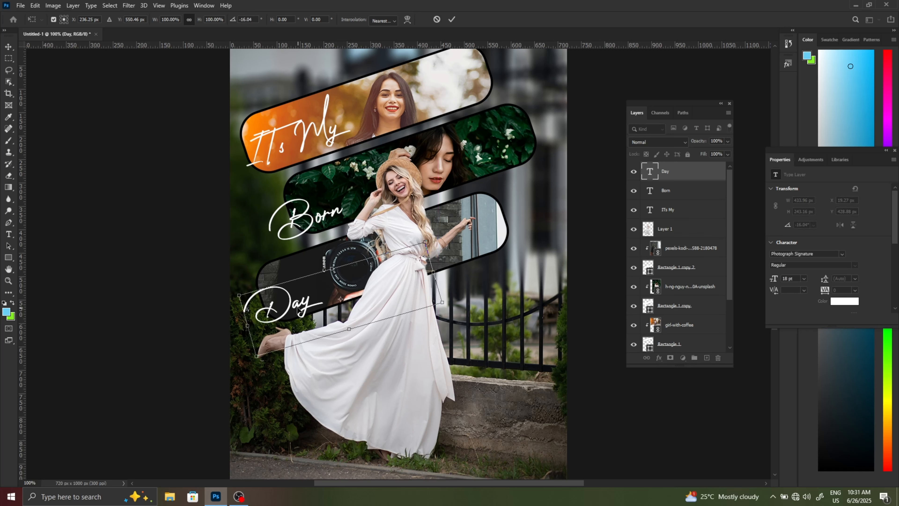
left_click_drag(297, 306, 297, 290)
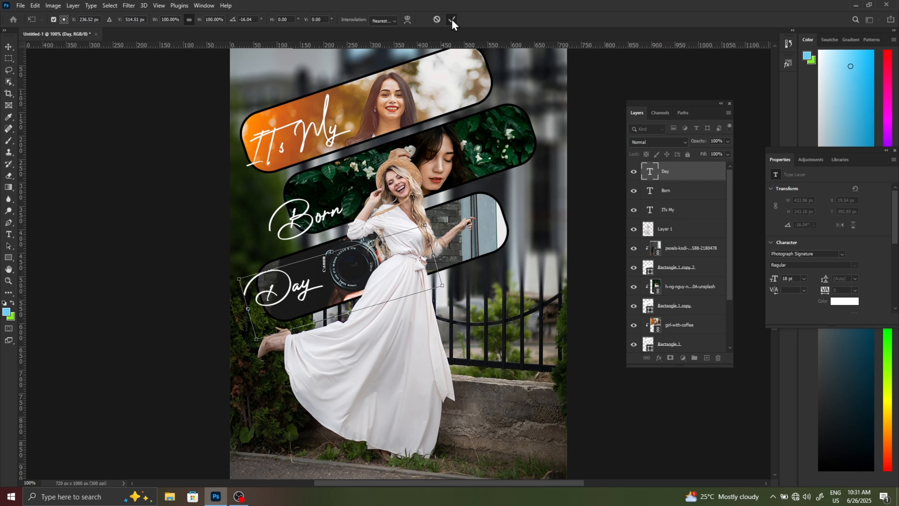
key("Return")
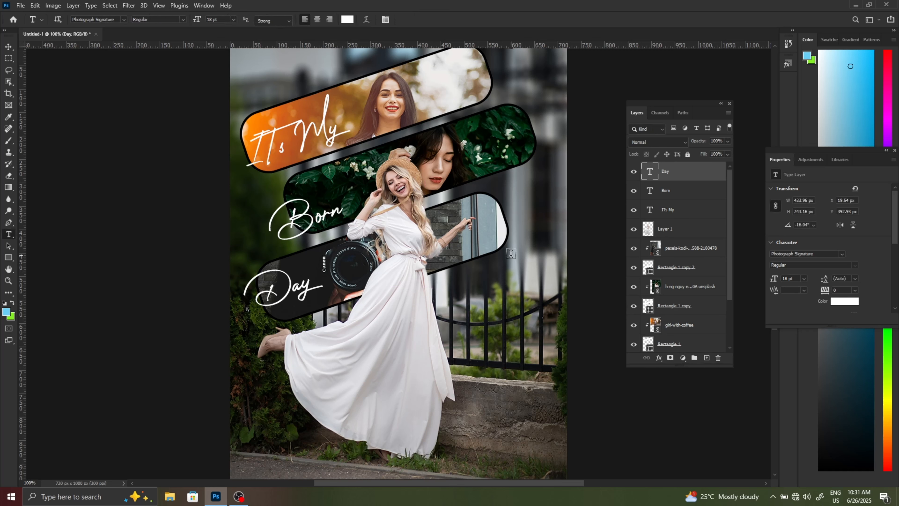
- Add a fourth text box about 565 × 122 px reading "Lorem ipsum dolor sitamet." across the lower part of the woman's dress
scroll(510, 254, "up", 1)
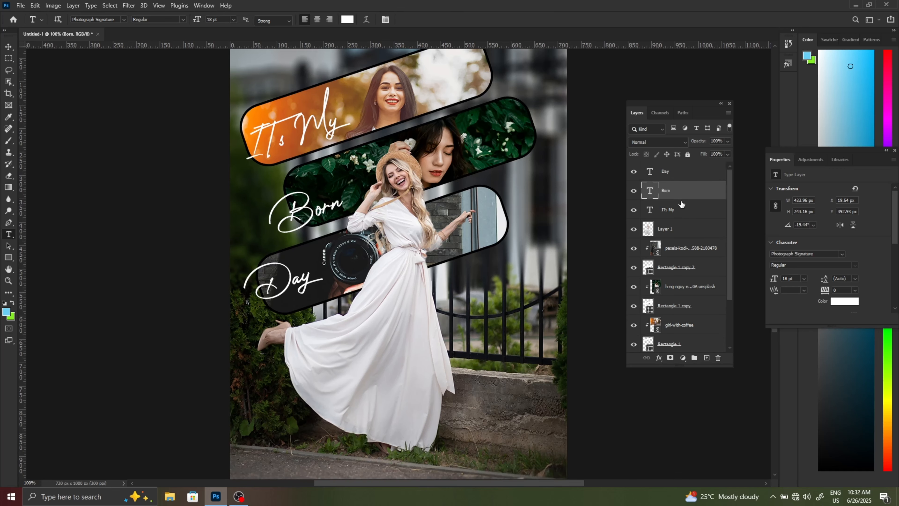
left_click(672, 171)
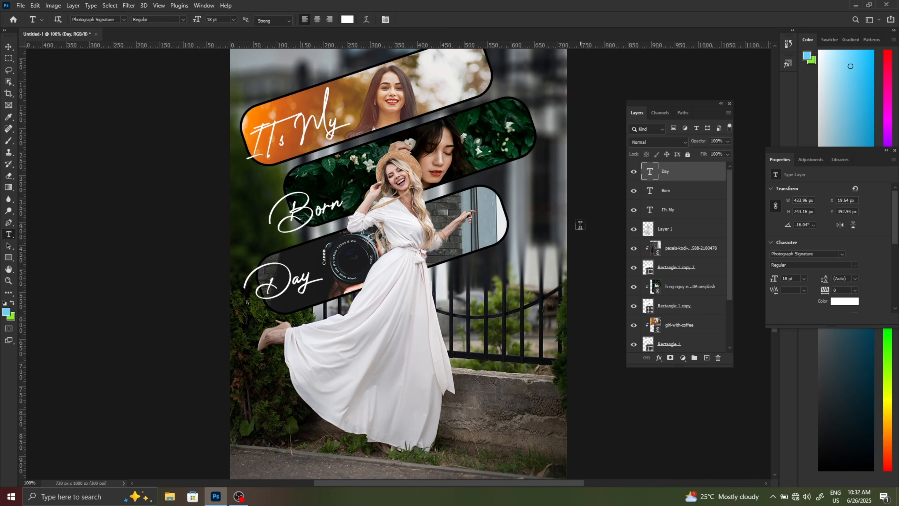
scroll(365, 407, "up", 1)
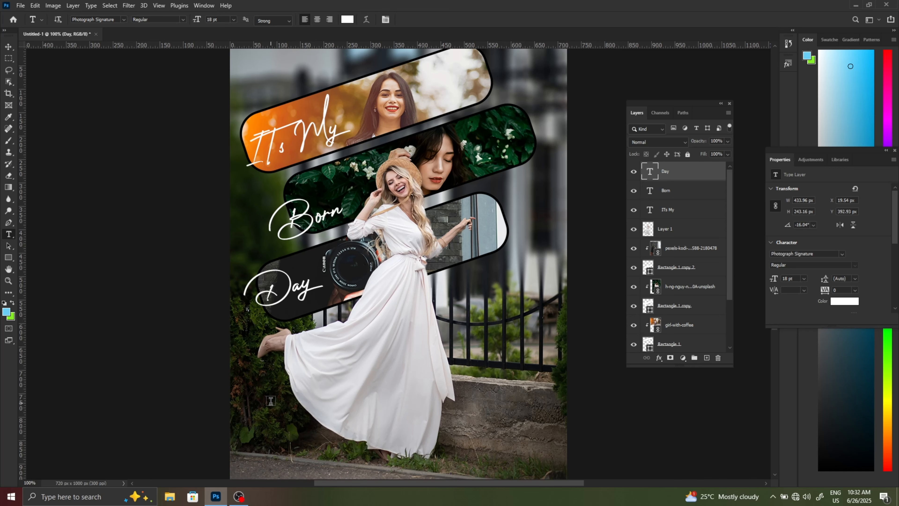
left_click_drag(272, 403, 535, 459)
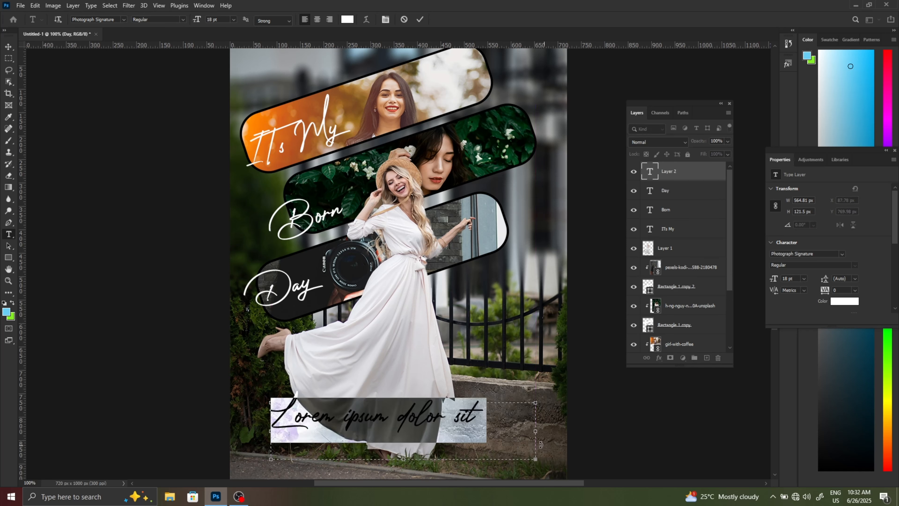
left_click(522, 436)
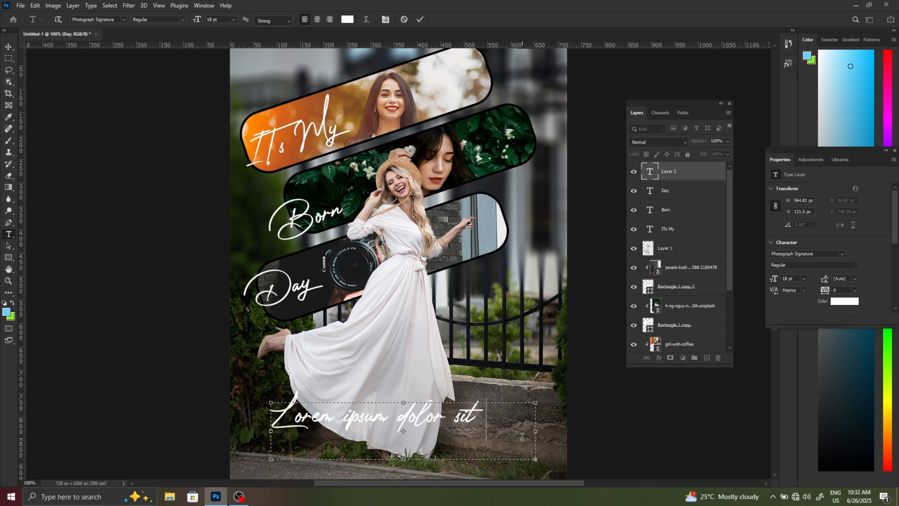
type("amet.")
left_click(423, 21)
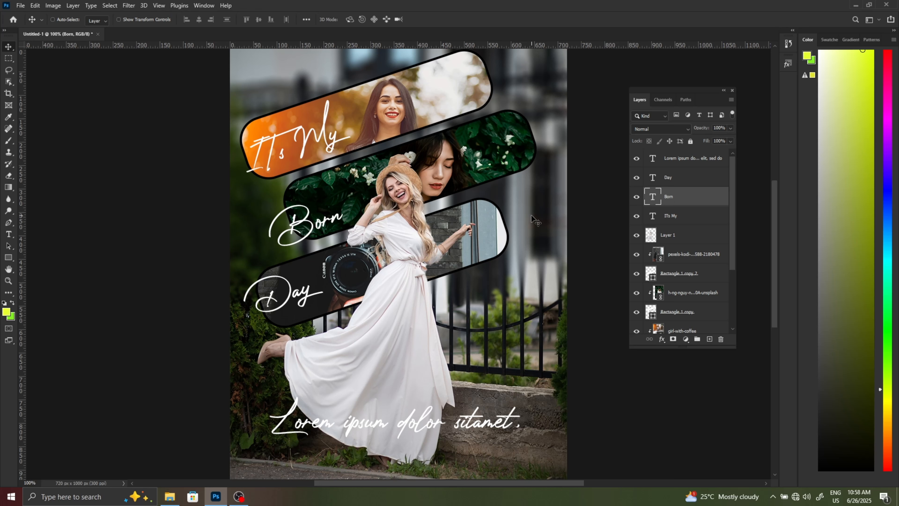
- Apply a Bevel & Emboss effect to the "Born" text with Emboss style, depth 781%, size 18 px and soften 6 px
left_click(662, 340)
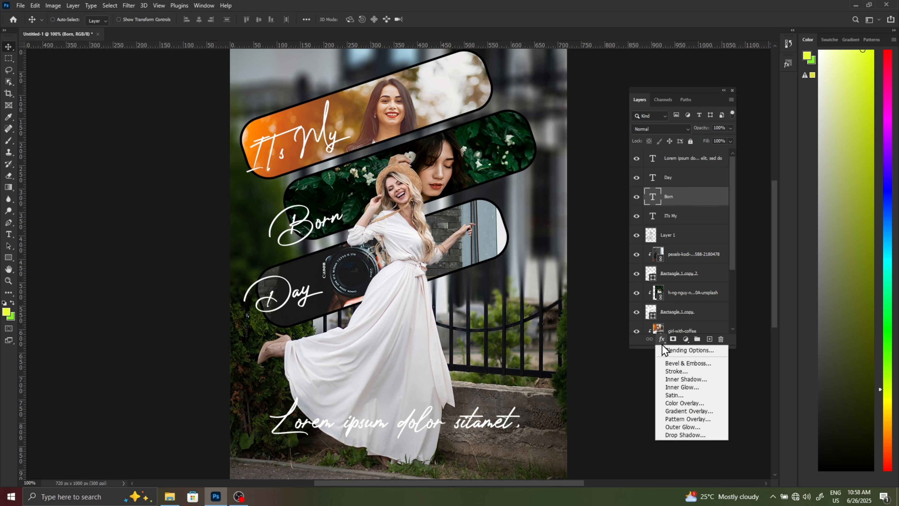
left_click(620, 352)
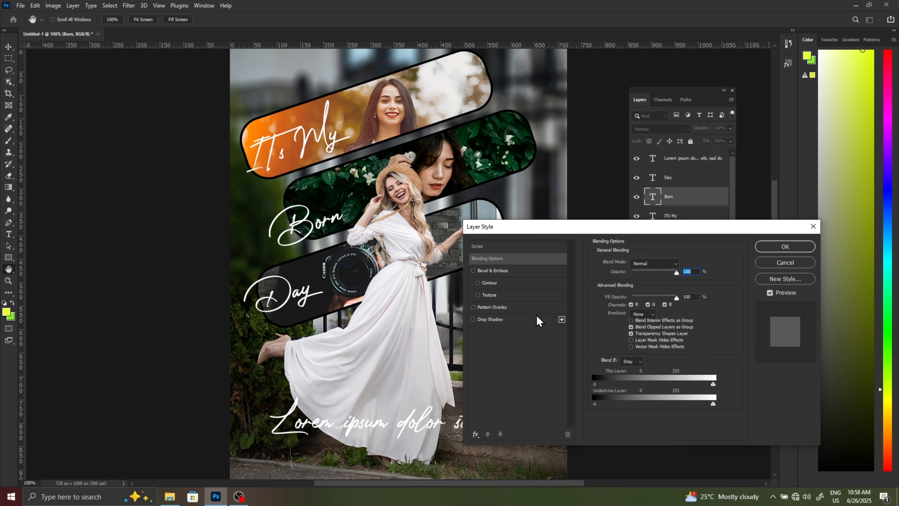
left_click(491, 271)
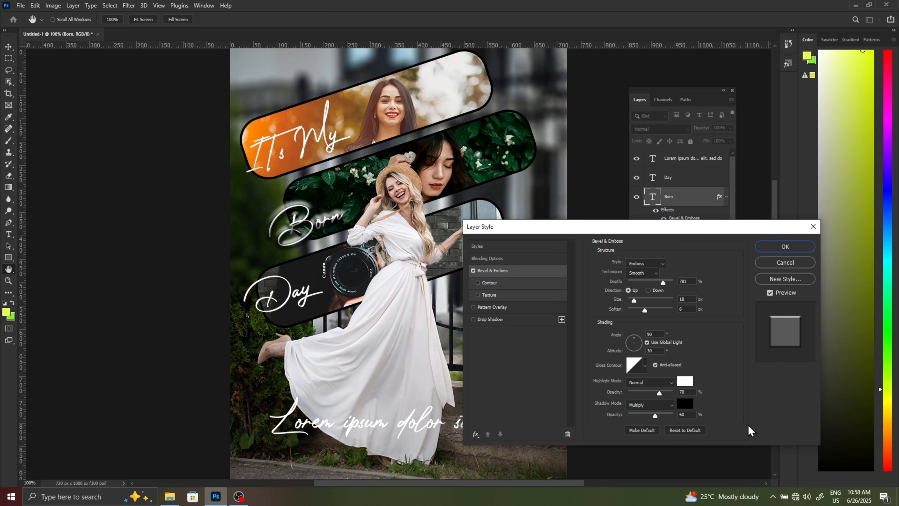
left_click(785, 247)
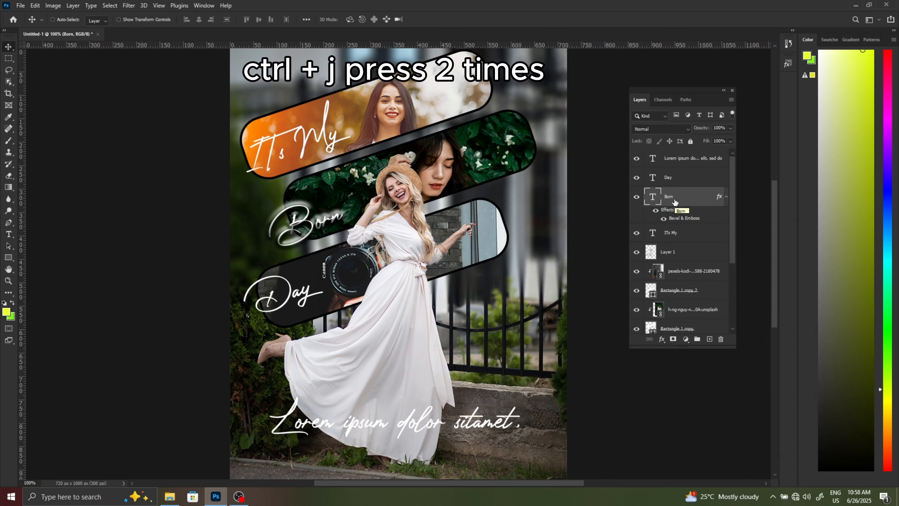
- Give "Day" and "ITs My" the Bevel & Emboss effect by transferring it from two duplicates of the "Born" layer, deleting both duplicates
key("ctrl+j")
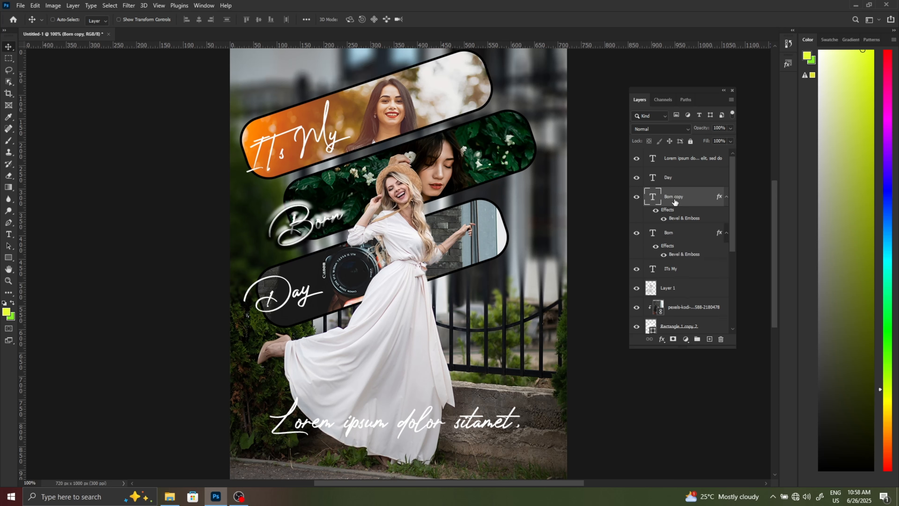
key("ctrl+j")
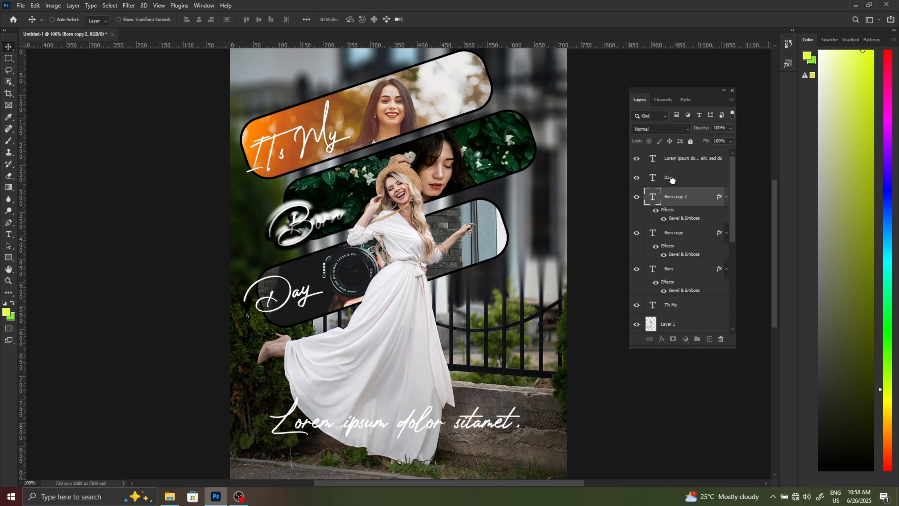
left_click_drag(671, 180, 672, 179)
left_click_drag(680, 216, 721, 339)
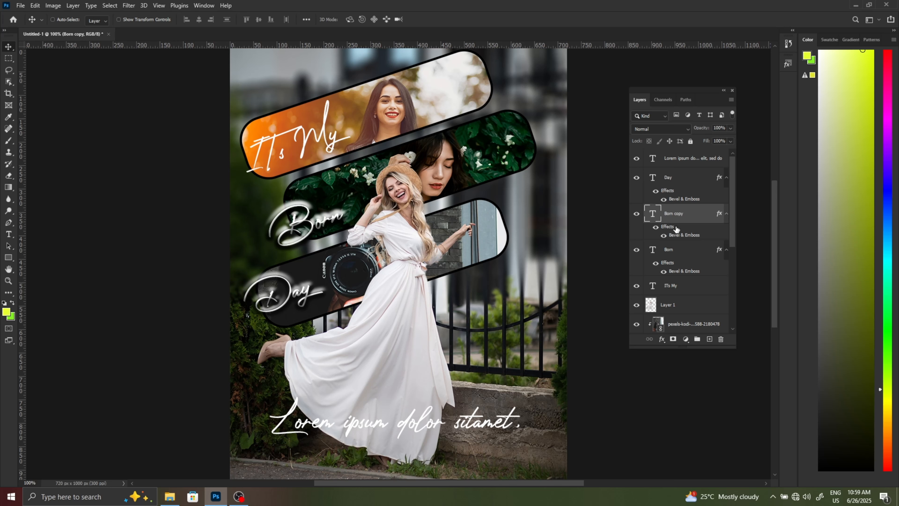
left_click_drag(676, 229, 678, 285)
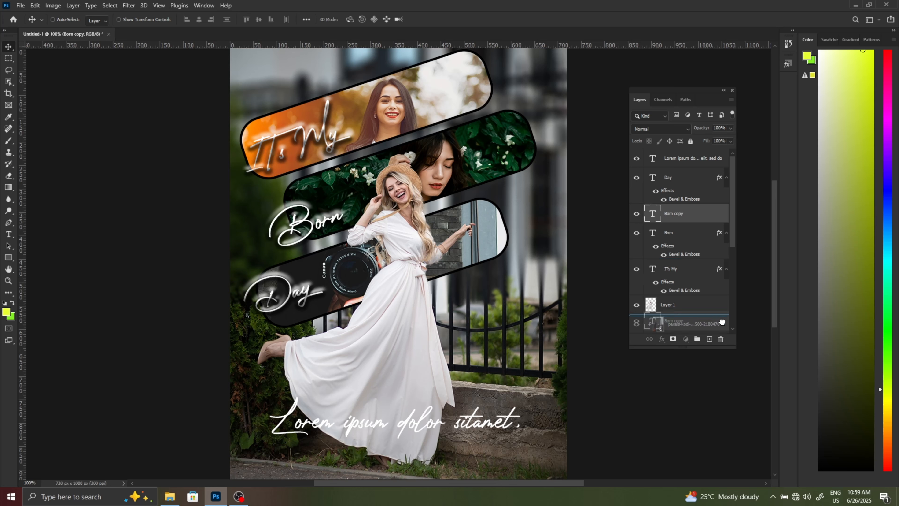
key("Delete")
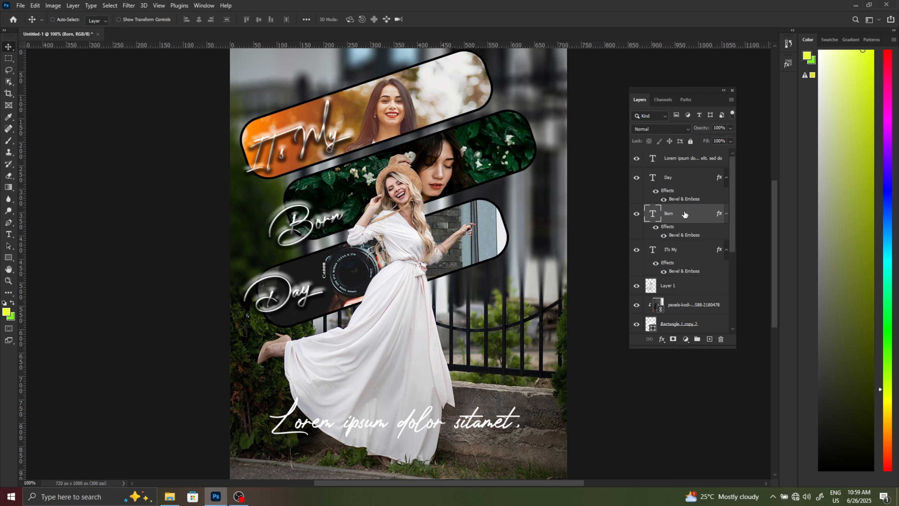
- Duplicate "Born" once more to transfer its Bevel & Emboss effect onto the "Lorem ipsum" text, and delete the duplicate
left_click_drag(685, 215, 712, 336)
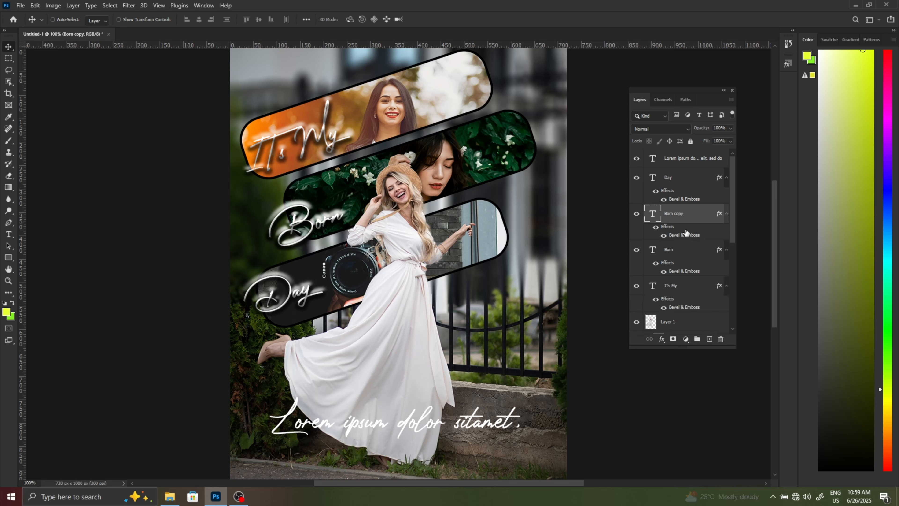
left_click_drag(685, 231, 685, 164)
left_click_drag(706, 236, 721, 340)
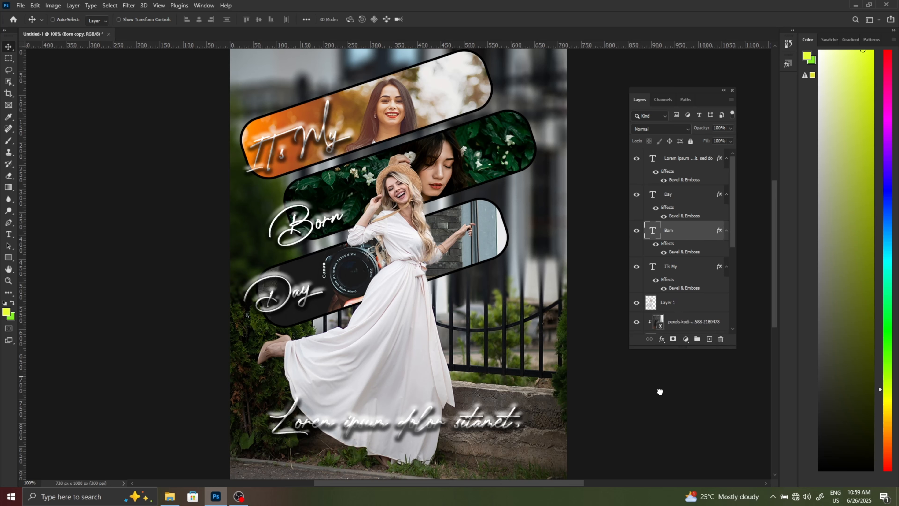